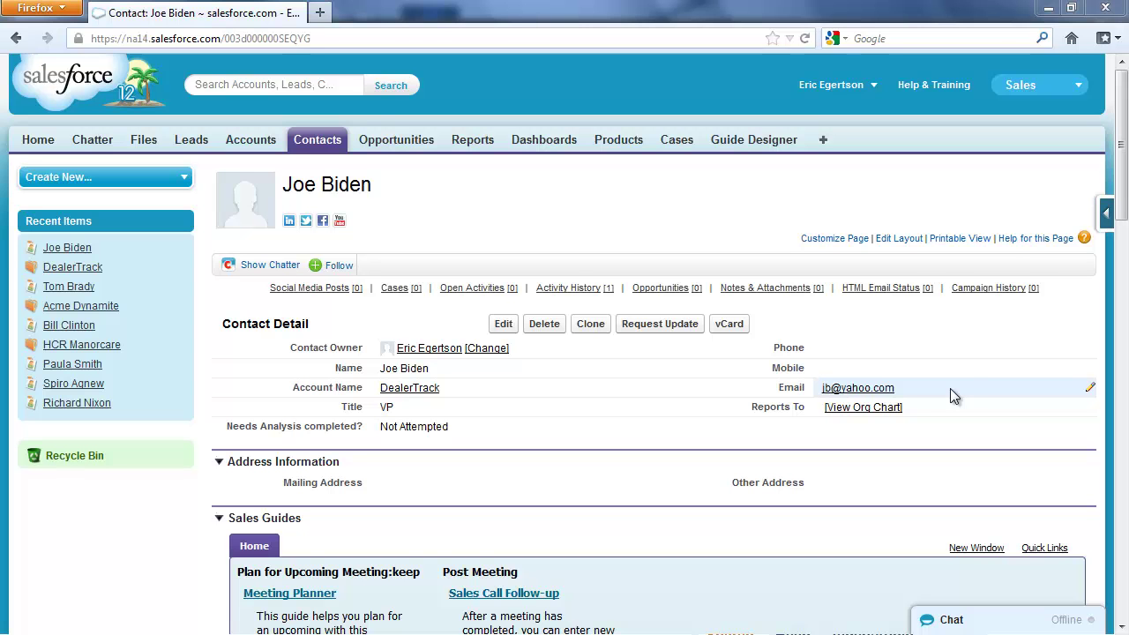
Open the Meeting Planner guide from the contact's Sales Guides section and continue past its introduction.
mouse_move(1118, 182)
mouse_down()
mouse_move(1119, 231)
mouse_move(1117, 199)
mouse_up()
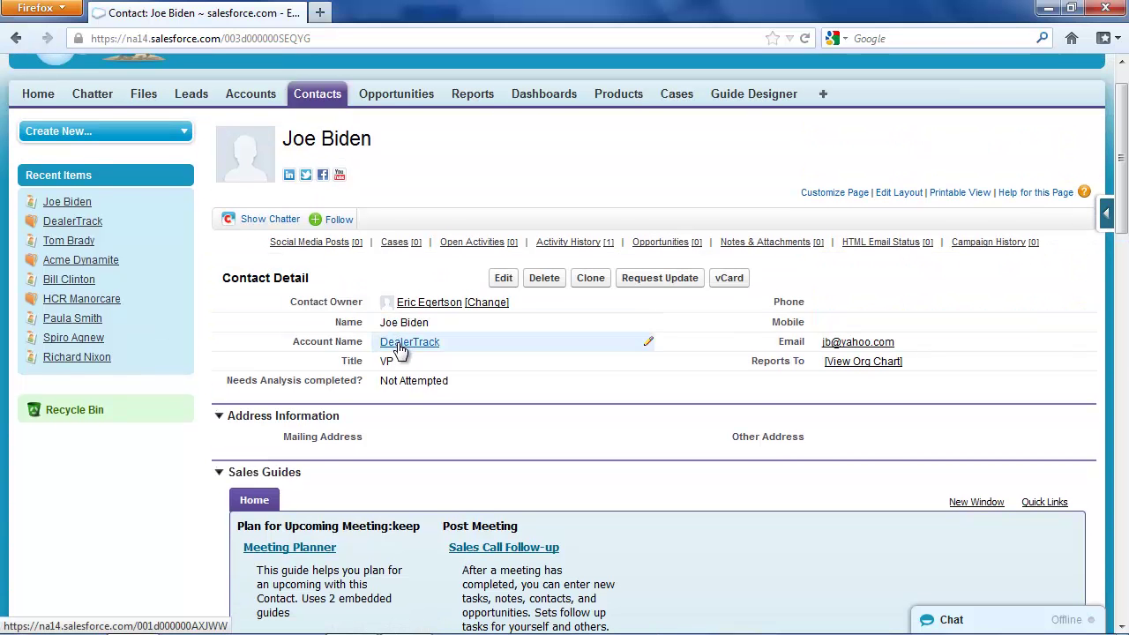
drag(1118, 205, 1119, 282)
click(269, 294)
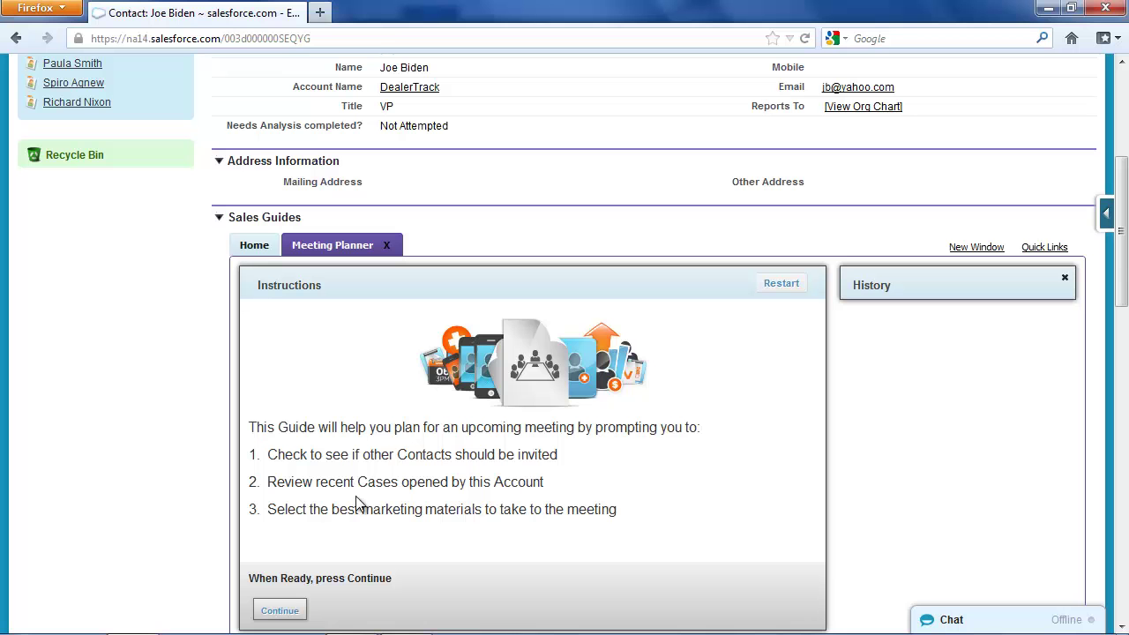
scroll(461, 504, down, 3)
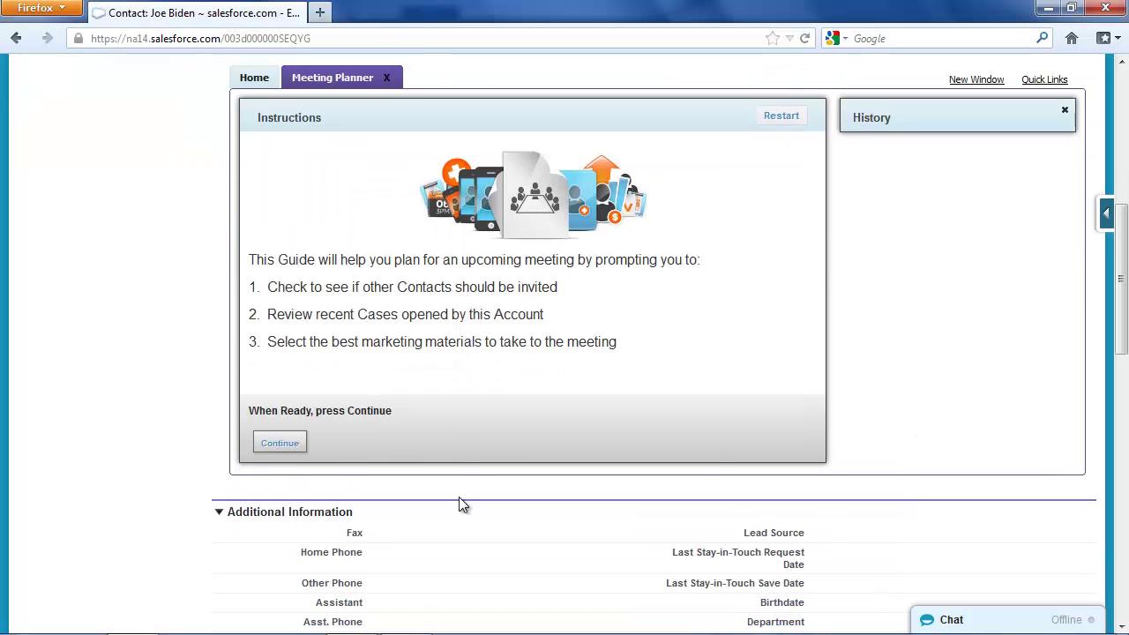
click(279, 444)
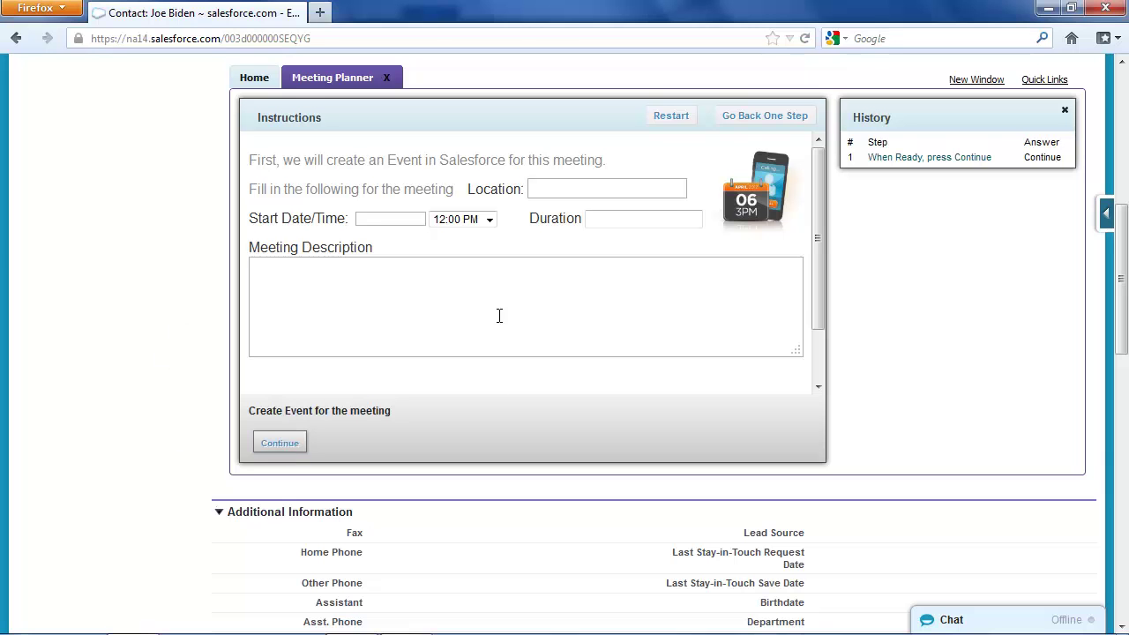
Set the meeting location to "Dealertrack's office" and its start to 08/30/2012 at 03:00 PM.
click(575, 191)
text(DealerJack's office)
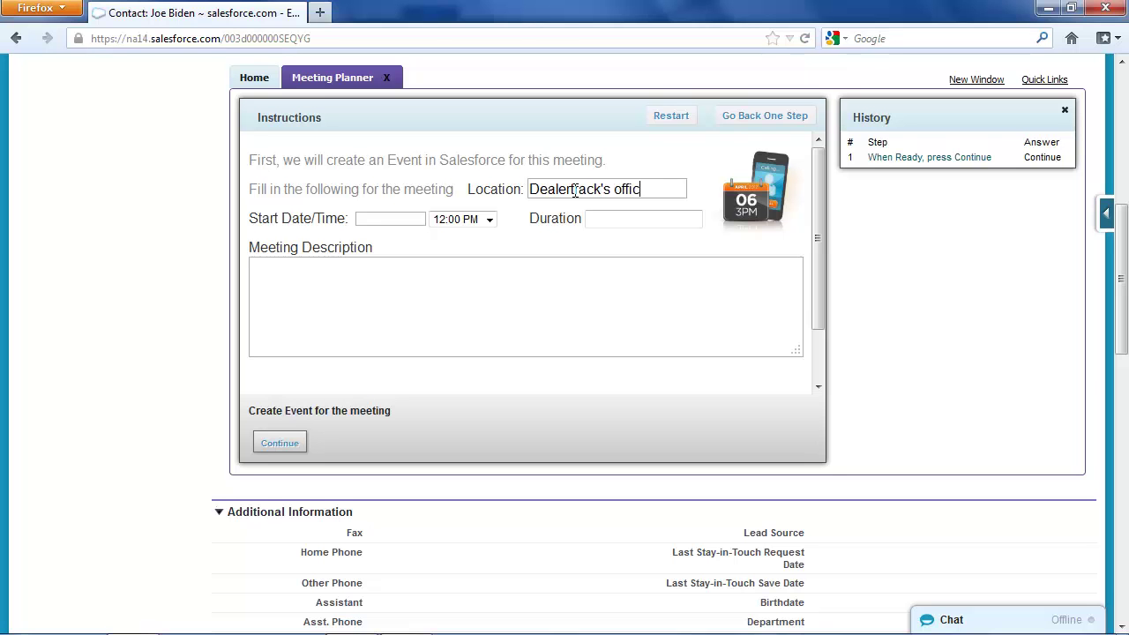
click(380, 217)
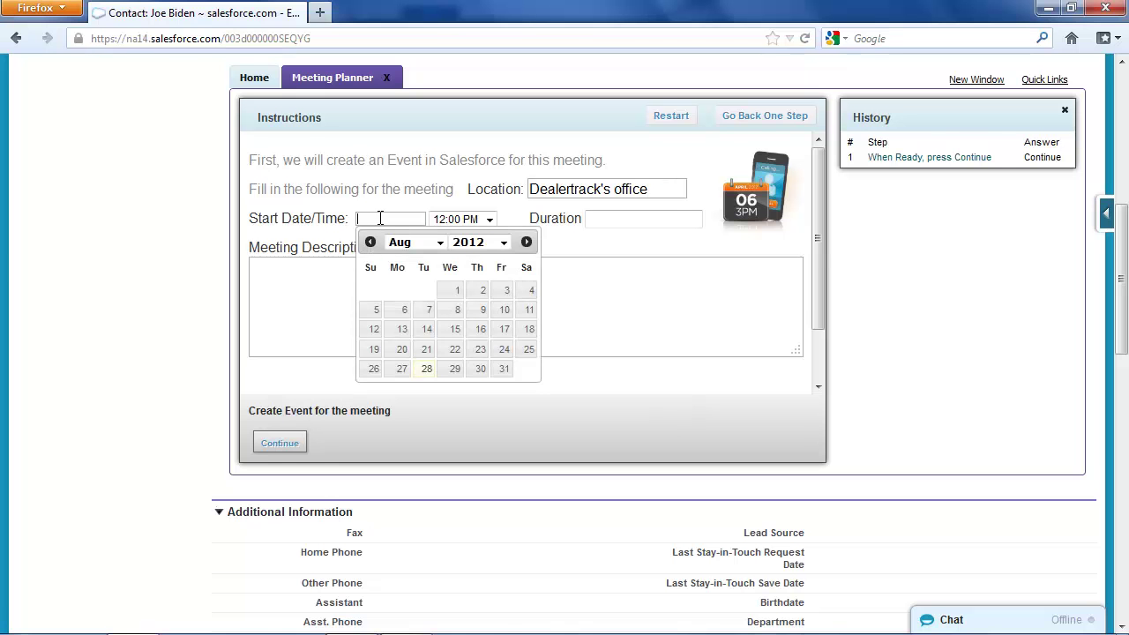
click(479, 372)
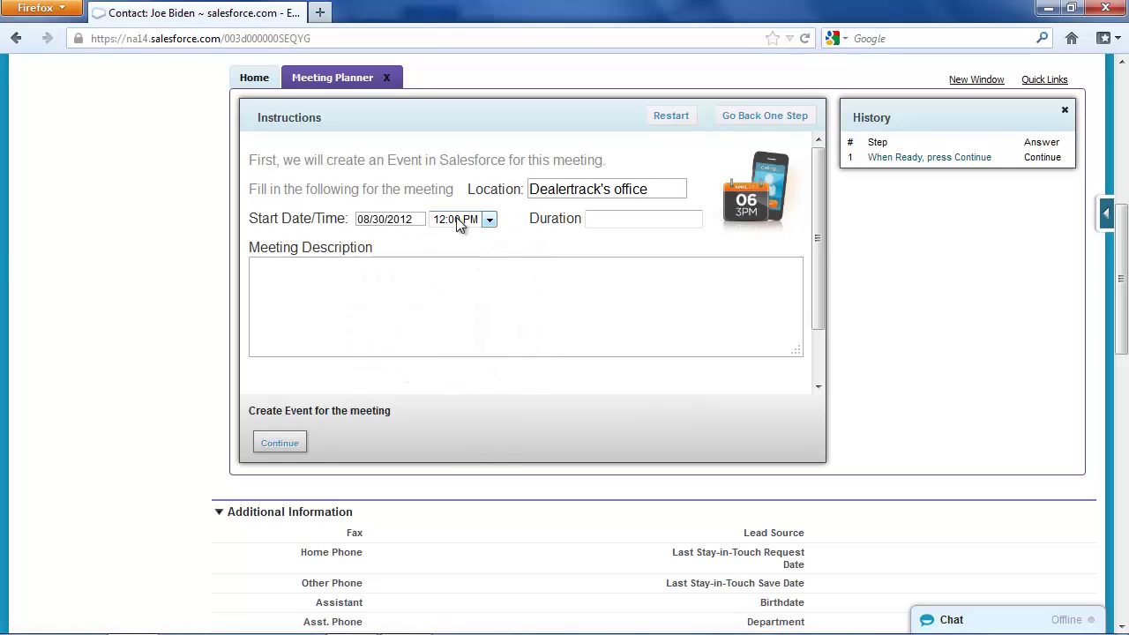
click(489, 219)
scroll(470, 370, down, 5)
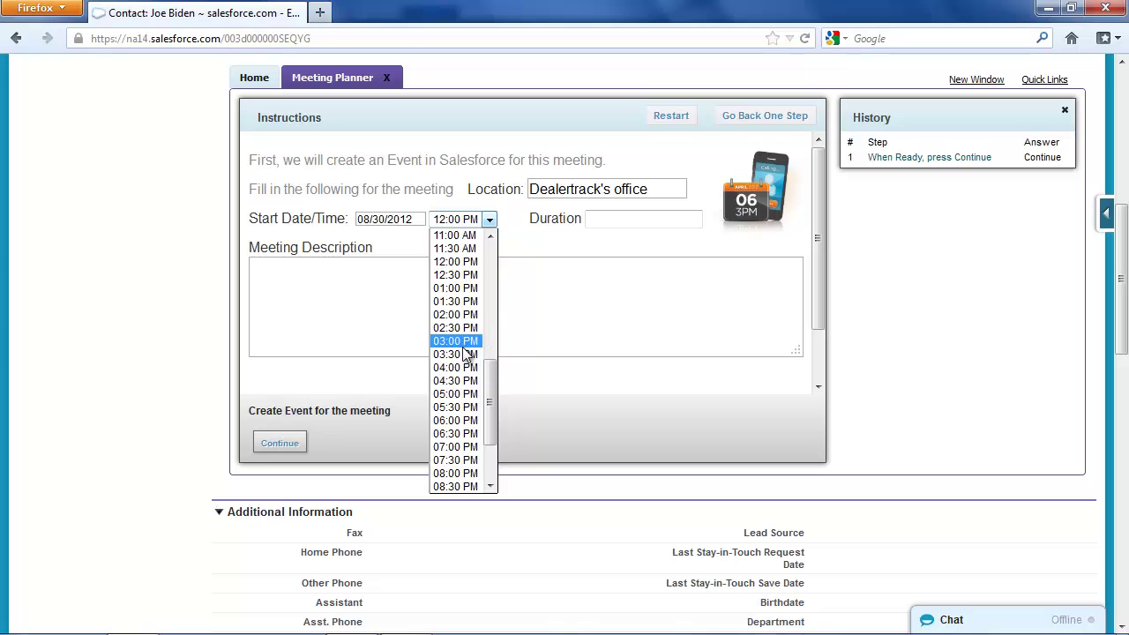
click(462, 341)
Set the duration to 60, describe the meeting as "review draft proposal for Needs Assessment consulting", and create the event.
click(613, 222)
text(60)
click(477, 285)
text(review draft )
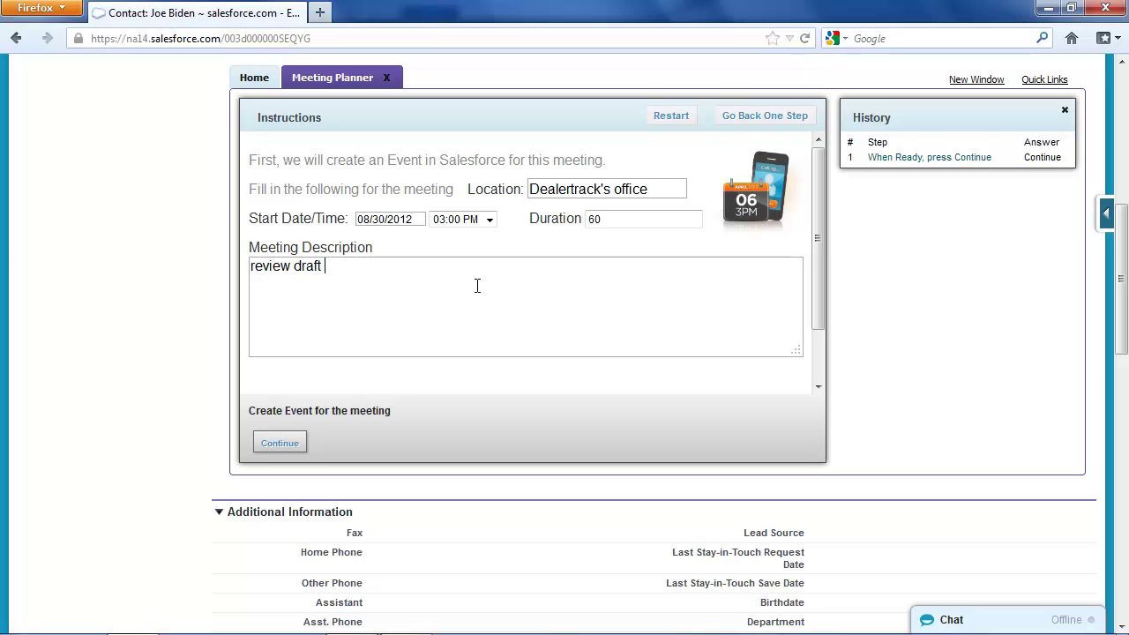
text(proposal for Needs)
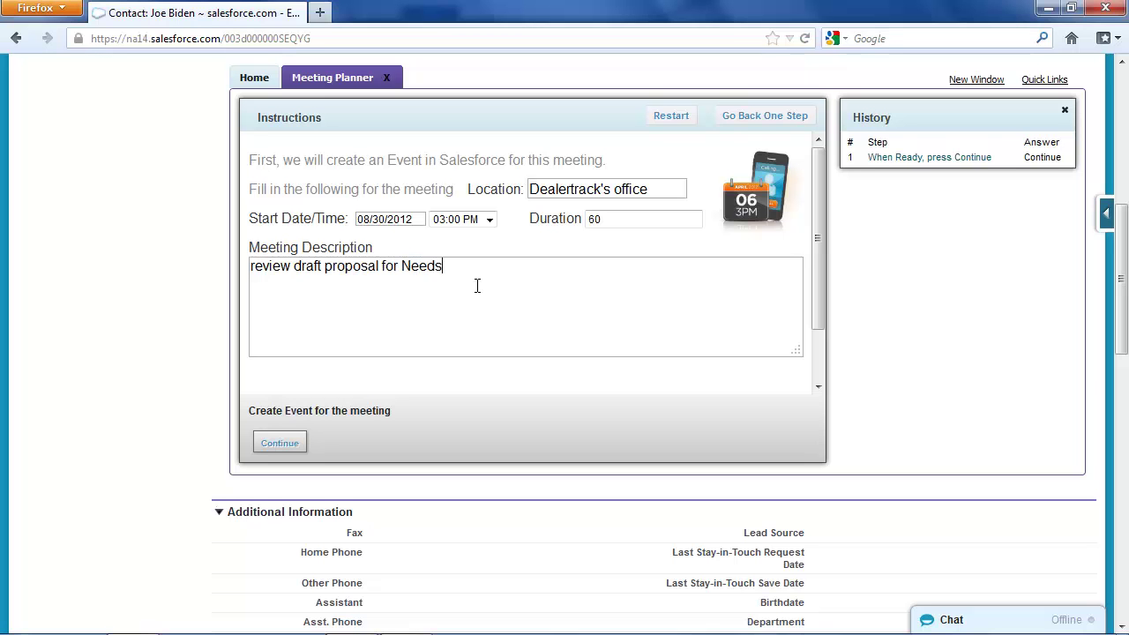
text( Assessment consulting)
click(270, 443)
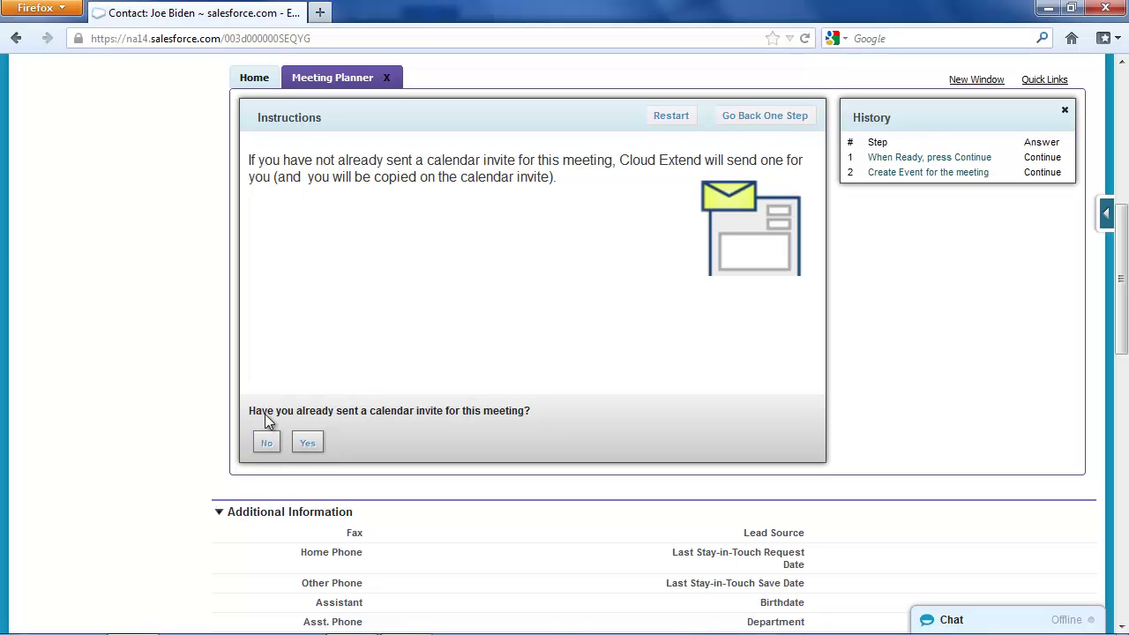
Answer that no calendar invite has been sent yet, and select the CFO and President contacts to brief or invite.
click(266, 442)
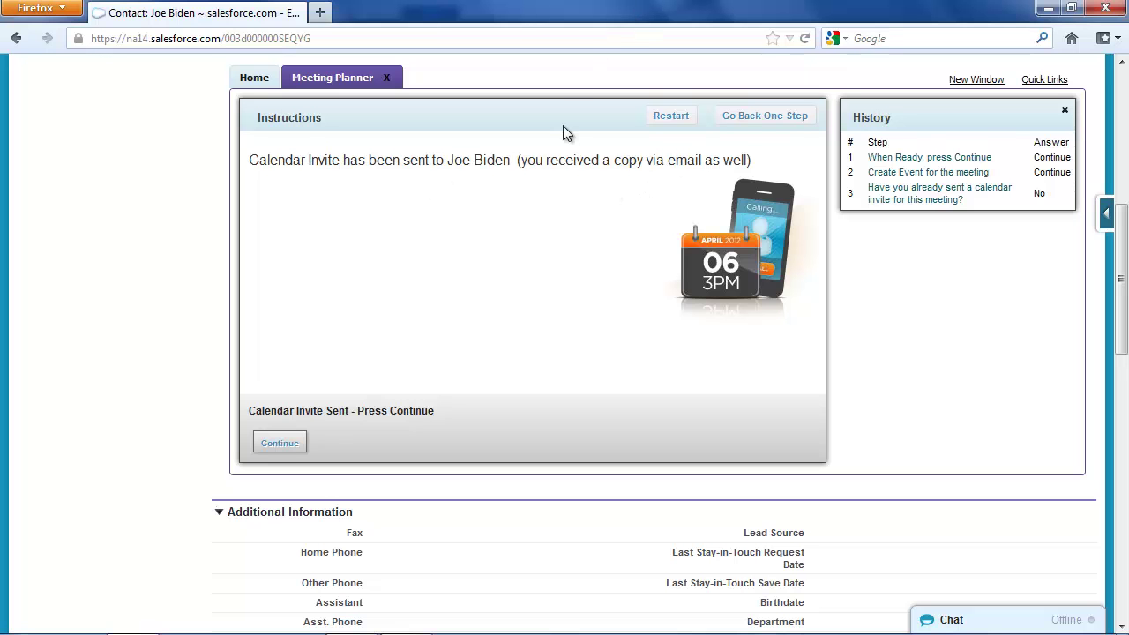
click(274, 442)
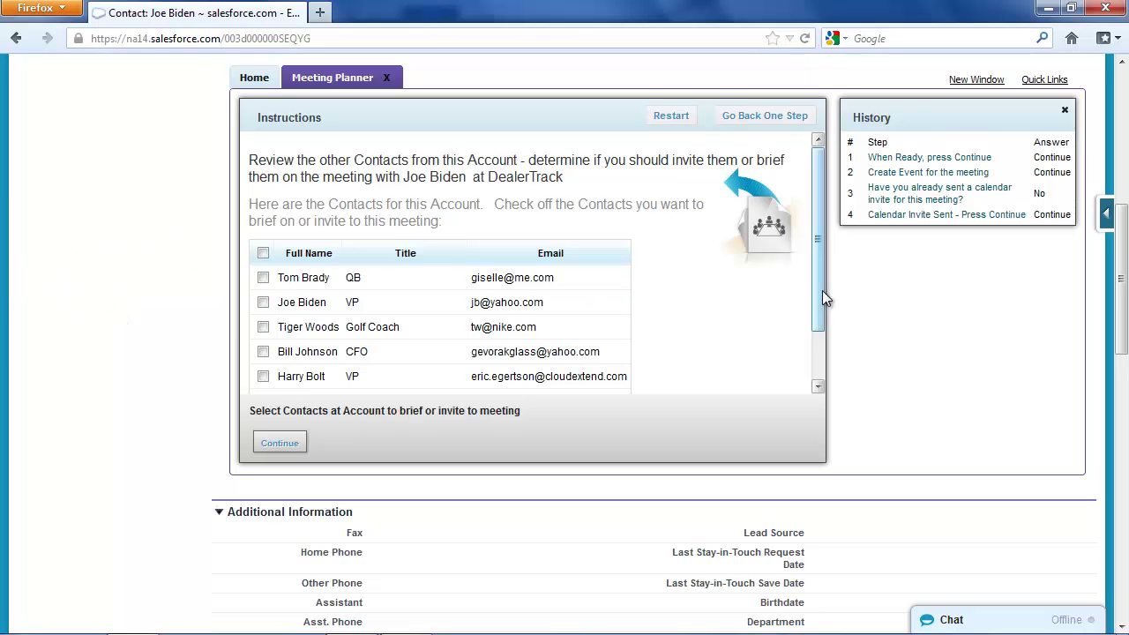
drag(818, 296, 813, 323)
click(263, 319)
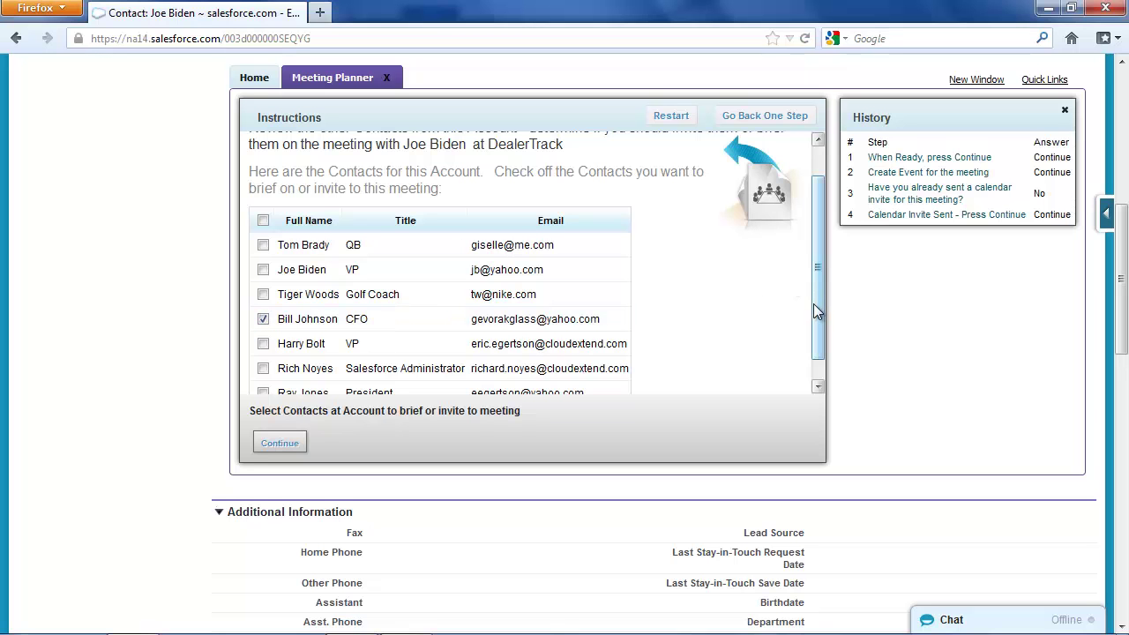
drag(819, 318, 816, 341)
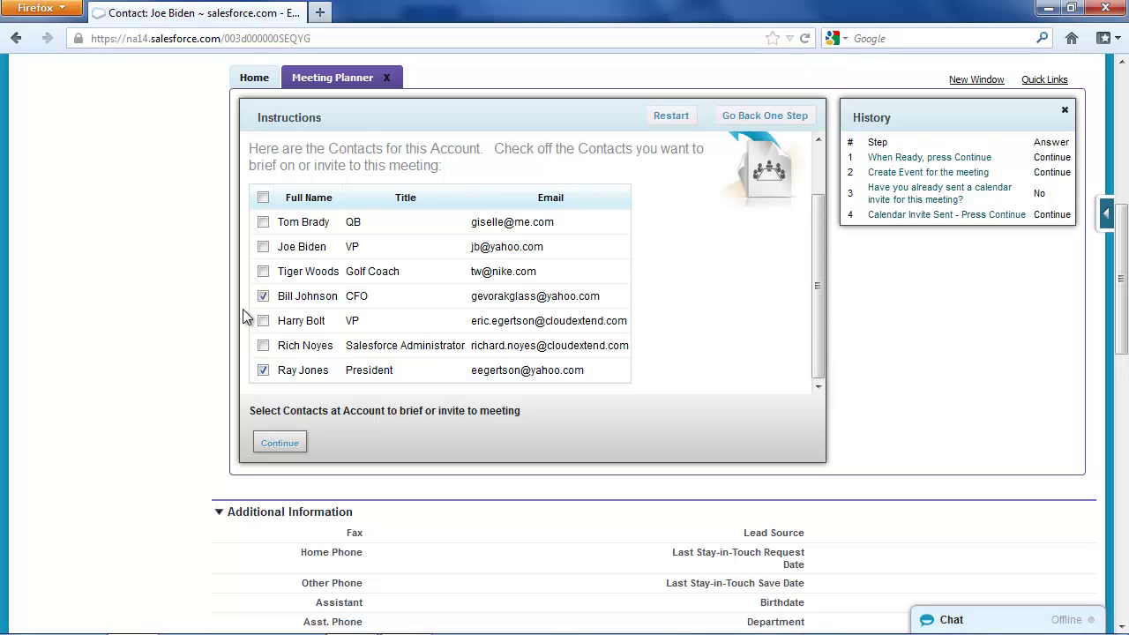
click(280, 448)
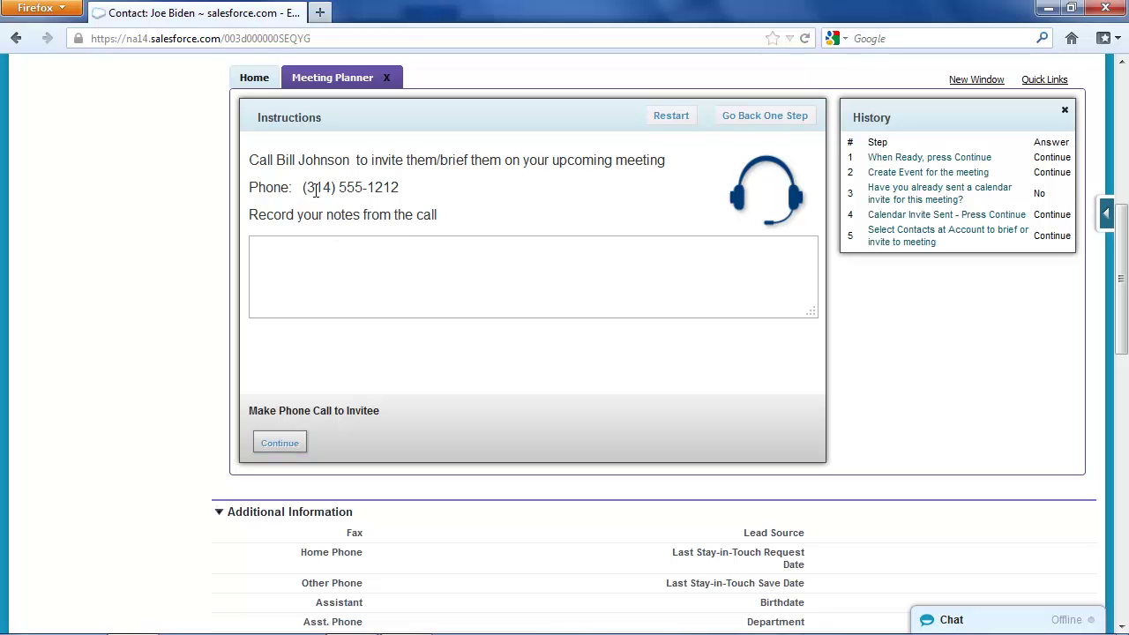
Record CFO call notes saying he wants to attend any meeting about Dealertrack spending money and will be sent a calendar invite.
click(351, 256)
text(As usual, for any meeting about Dealertrack sepen)
key(BackSpace)
key(BackSpace)
key(BackSpace)
key(BackSpace)
text(pending money, Bill wants to be )
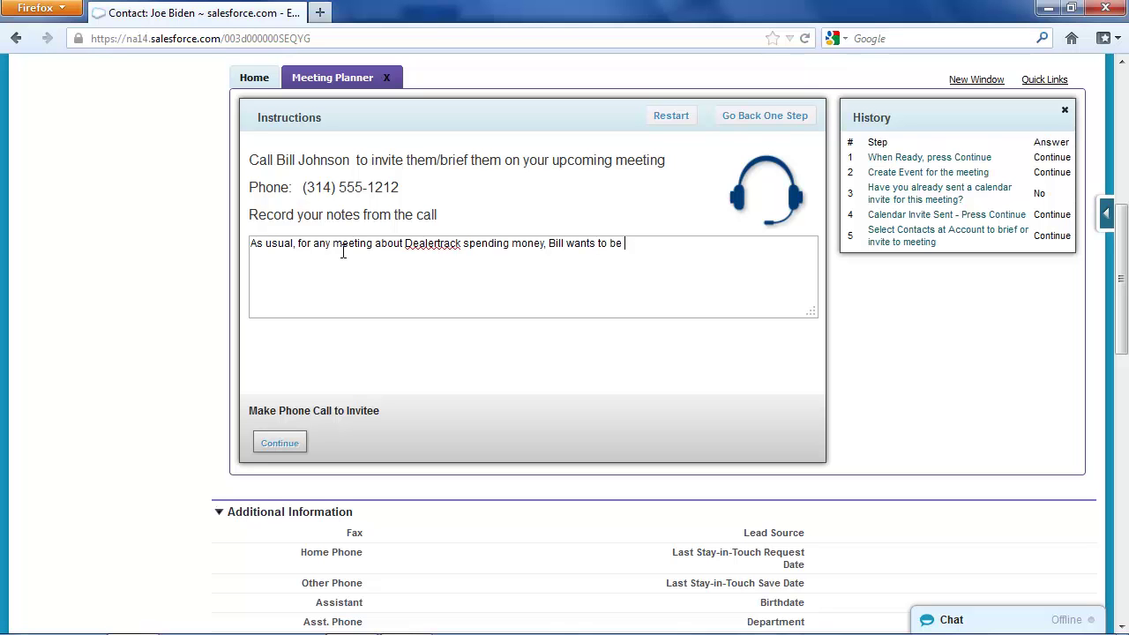
text(there!  I will send a cal)
key(BackSpace)
text(alendar invite to him.)
click(291, 443)
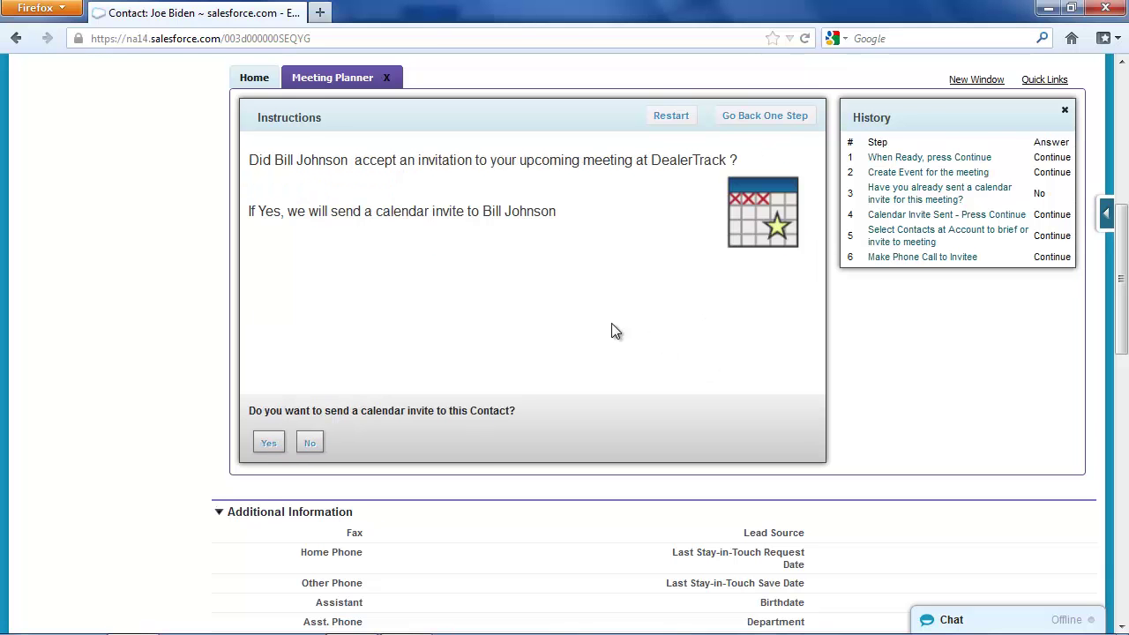
Agree to send the CFO a calendar invite with a greeting, sign-off and "Glad you can attend our review of the draft proposal. See you Thursday.".
click(270, 443)
click(258, 241)
key(Return)
text(Hi Bill,)
key(Return)
text(Glad you can attend our review of the draft proposal.  See you Thurda)
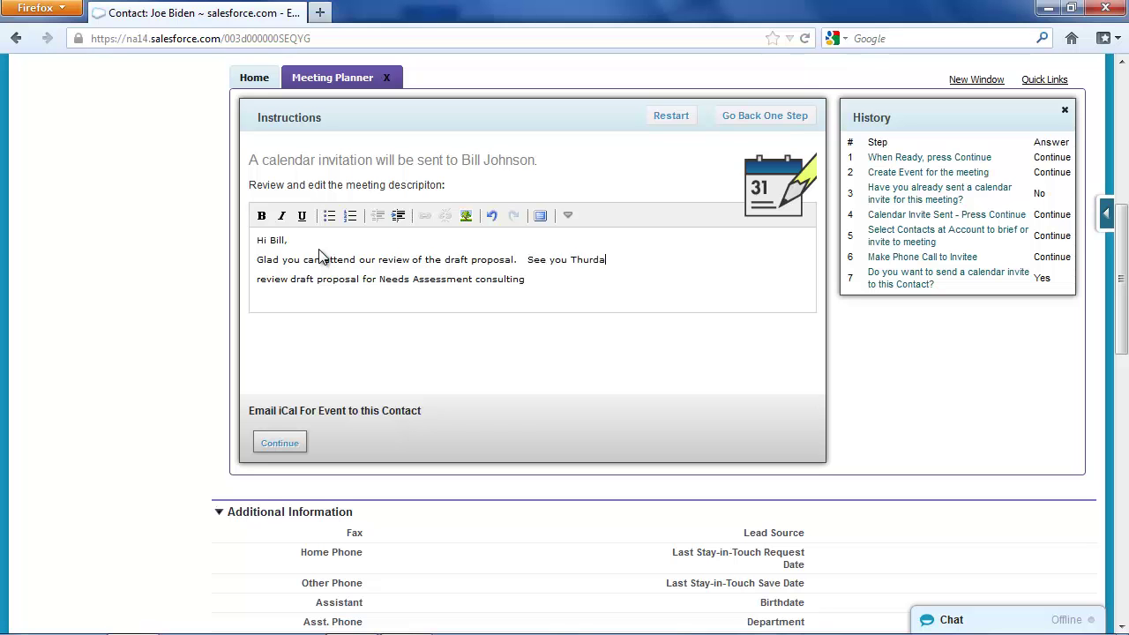
text(say.)
key(Return)
text(Regards,)
key(Return)
text(Eri)
Delete the original meeting description line below the sign-off and send the invite to the CFO.
key(Down)
key(shift+End)
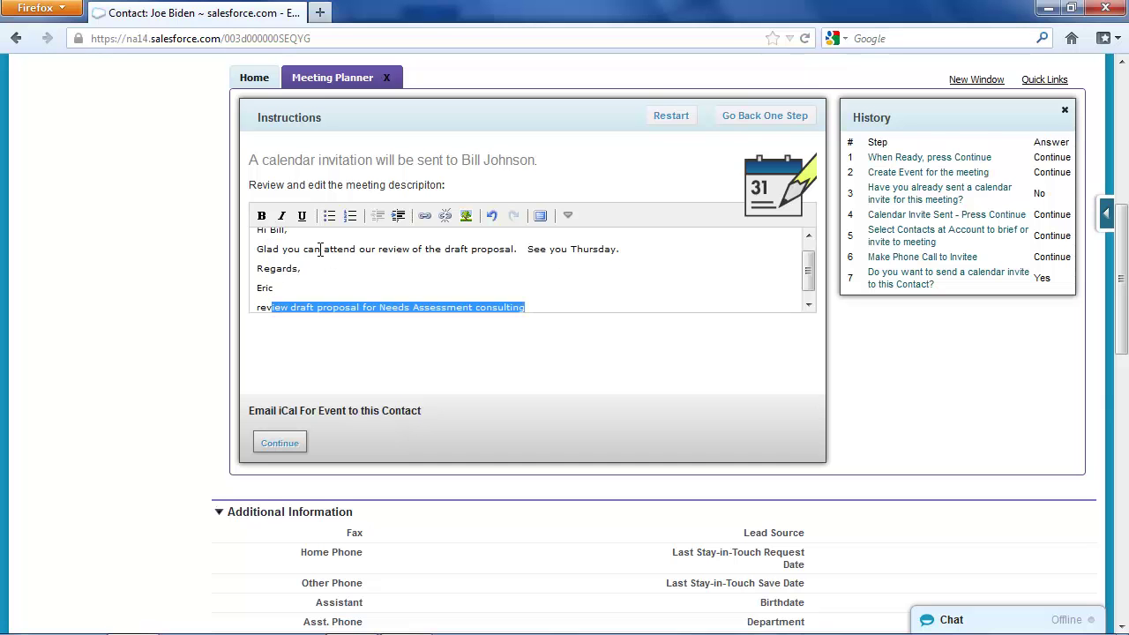
key(BackSpace)
key(BackSpace)
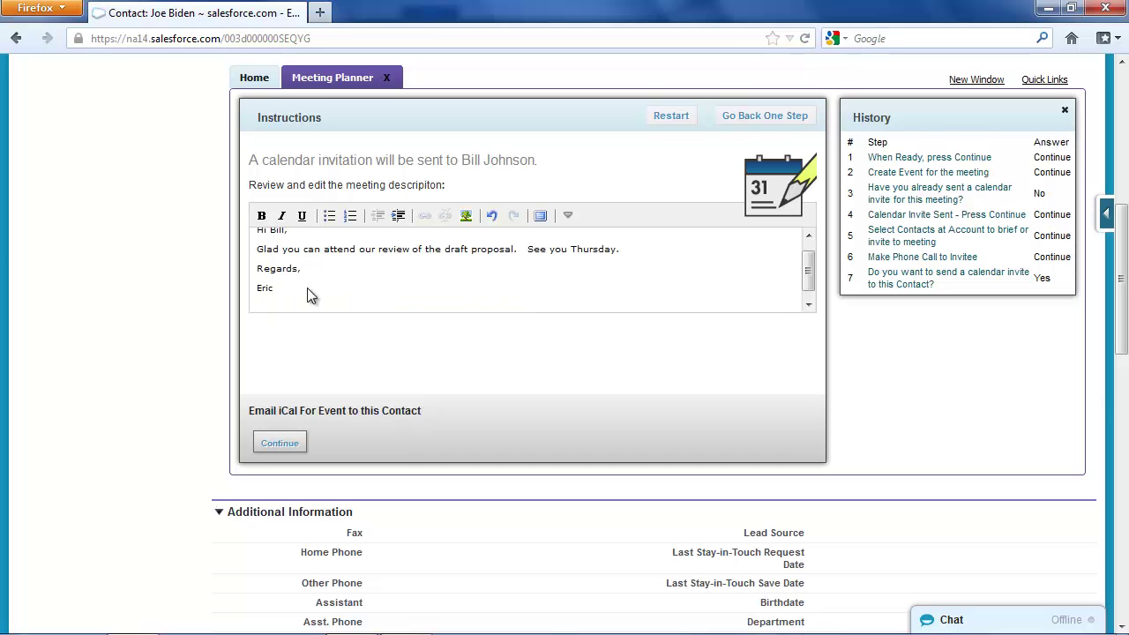
click(280, 443)
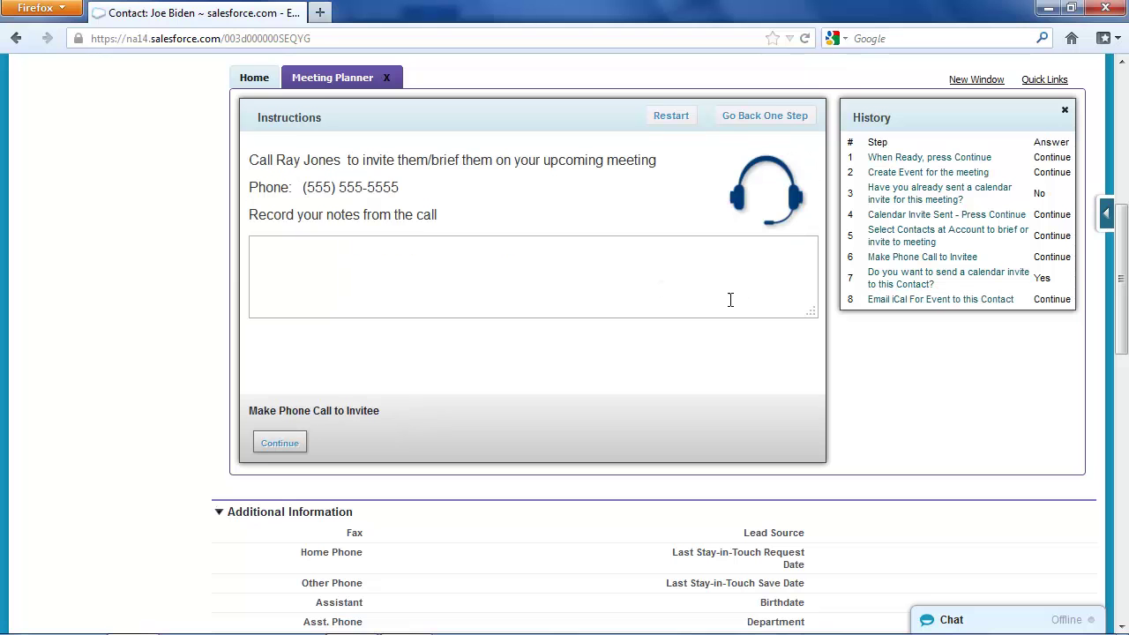
Record that the President was not reached but a voice mail message was left, and decline sending him a calendar invite.
text(didn't reach Ray, but left voice mail message)
click(277, 439)
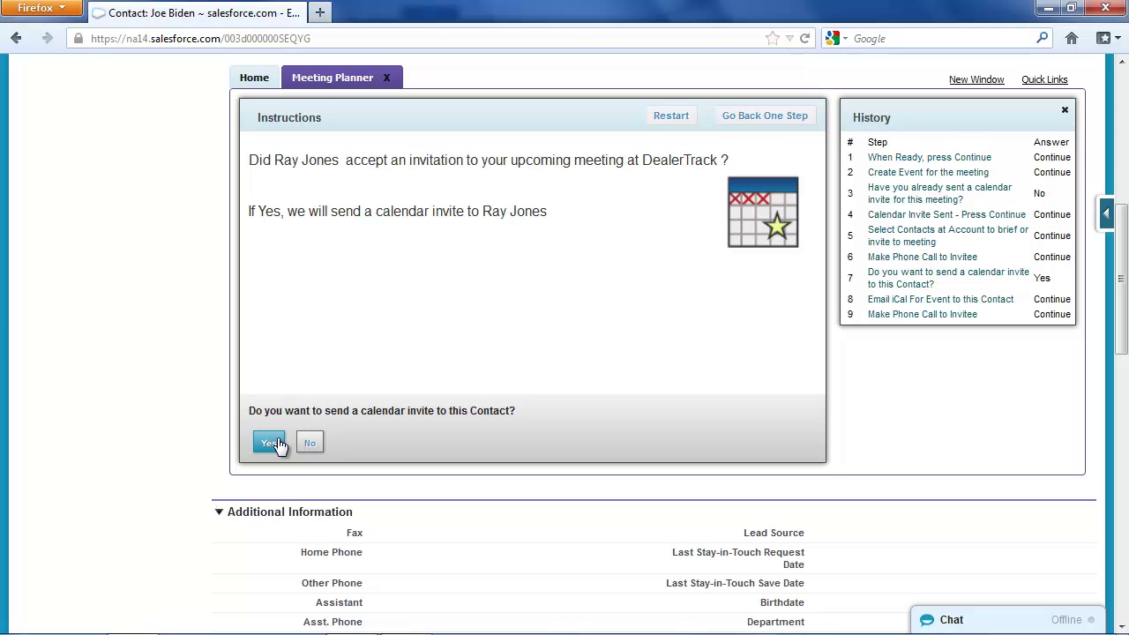
scroll(353, 206, up, 2)
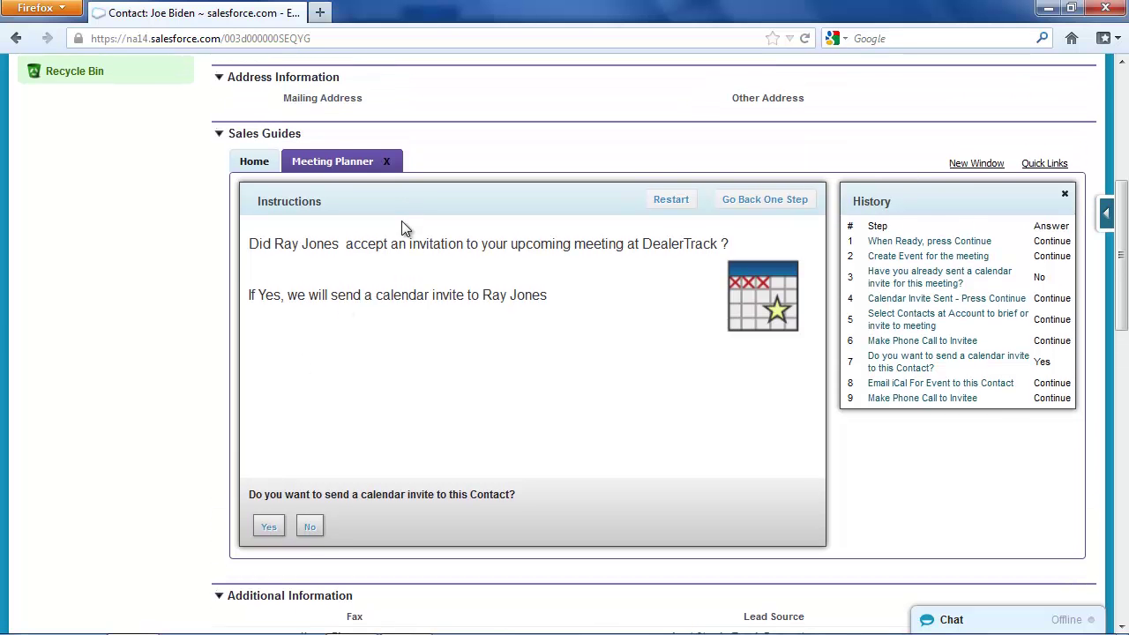
click(311, 527)
Send the President a follow-up email adding "Following up on my voice mail message." and "Give me a call when you have a few minutes".
click(266, 525)
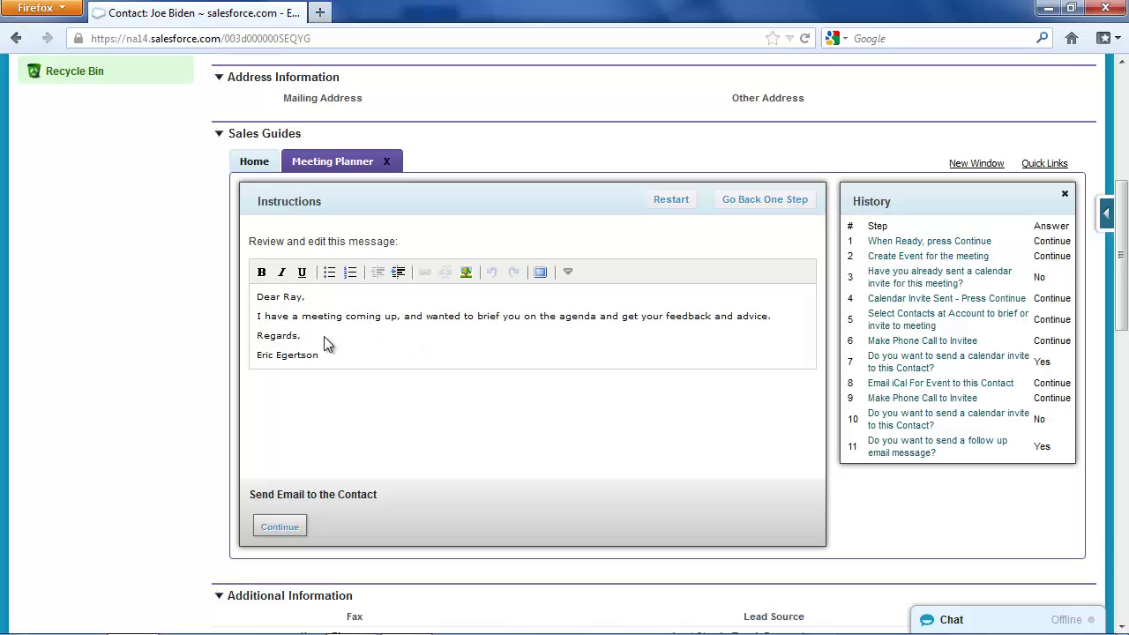
click(257, 317)
text(Following up on my voice mail message.)
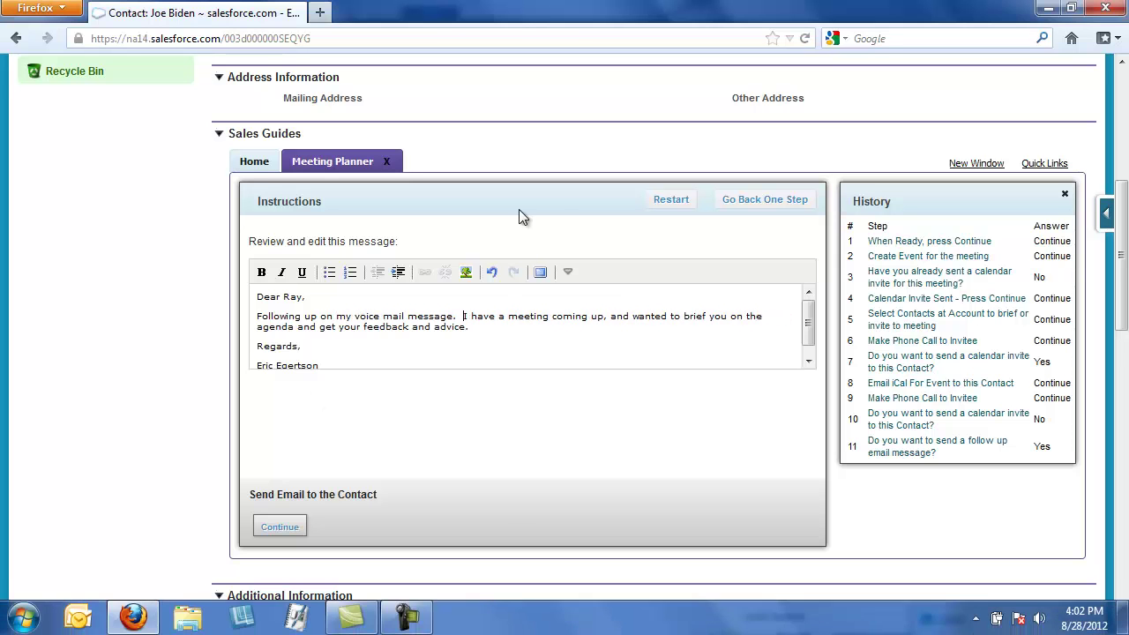
click(508, 332)
text(G)
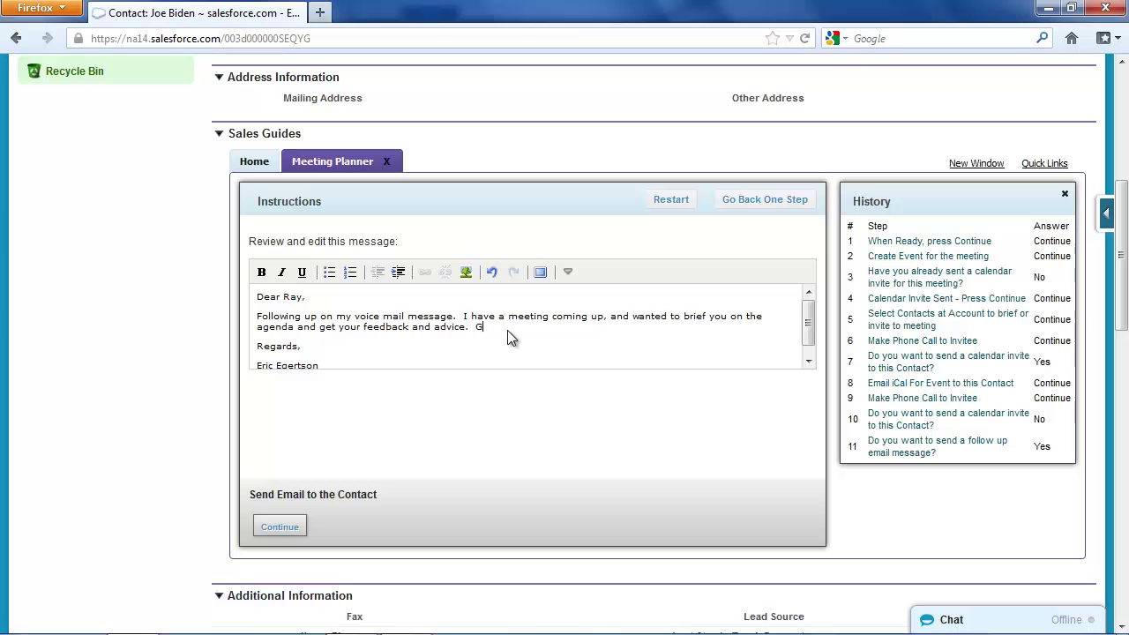
text(ive me a call when you have a few minutes)
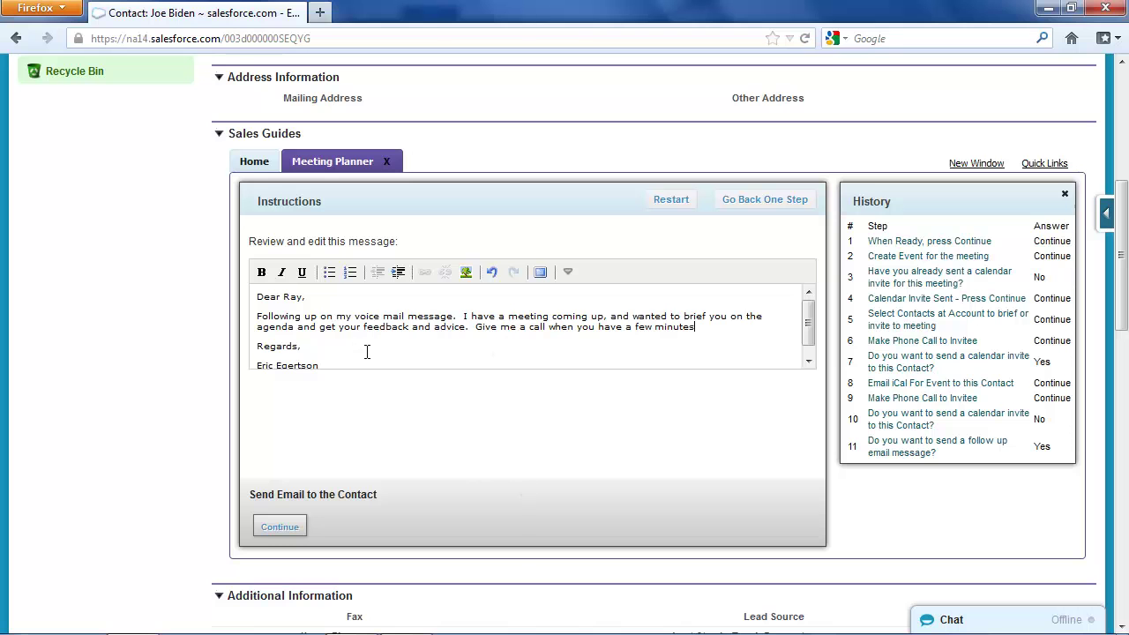
click(280, 526)
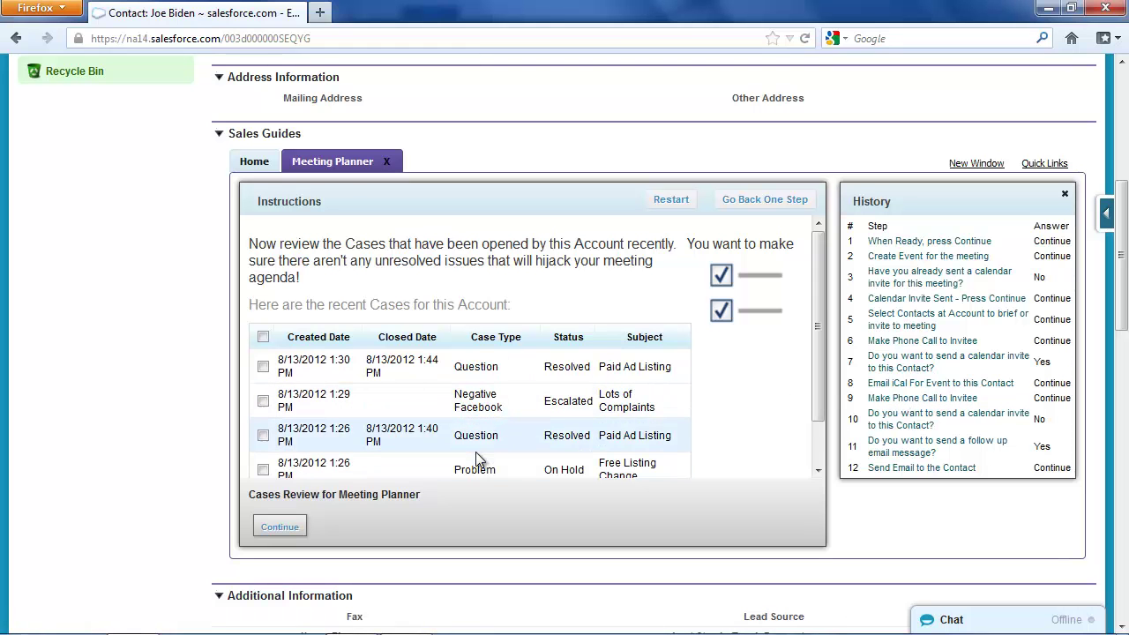
Select all of the account's recent cases for review and decline to escalate the first, resolved Question case.
click(263, 338)
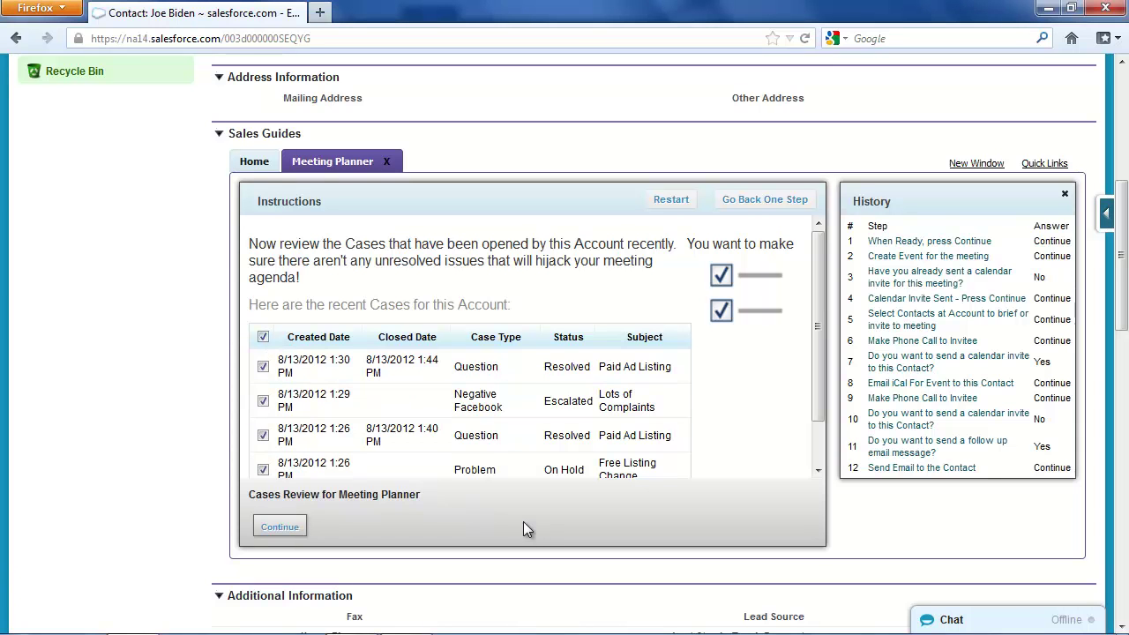
click(290, 530)
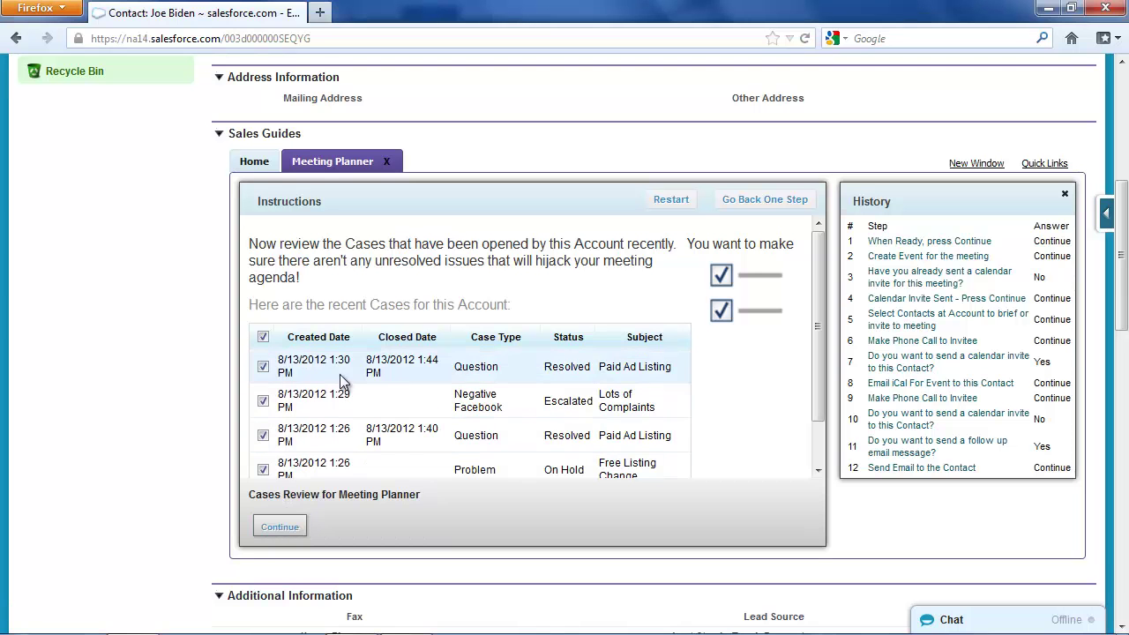
click(271, 528)
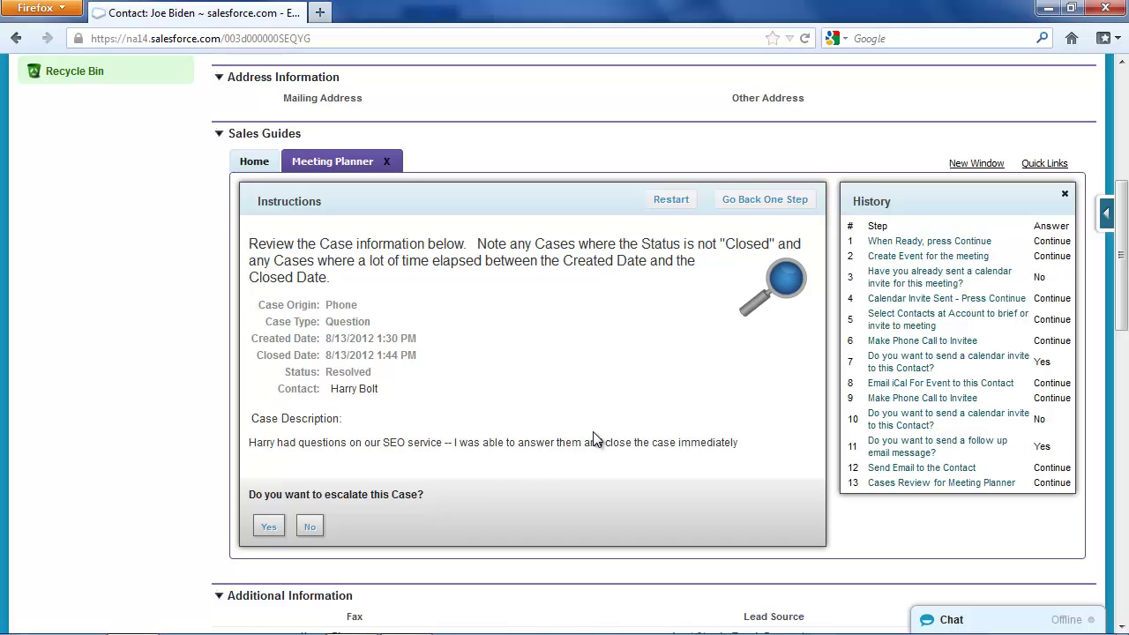
click(311, 528)
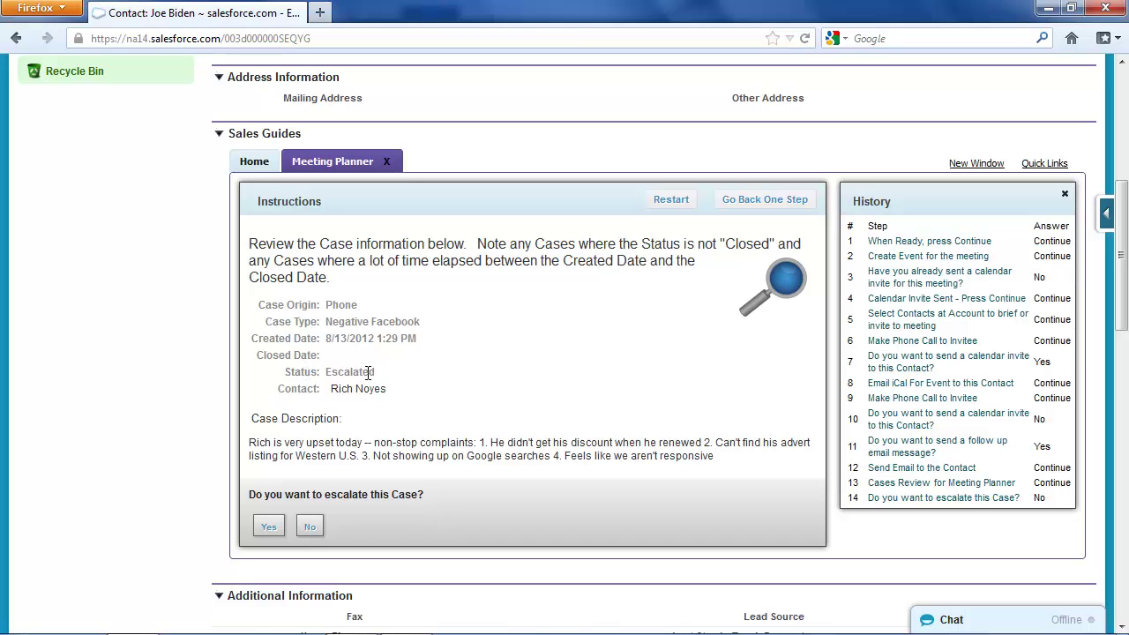
Choose to escalate the Negative Facebook case and assign its review task to a service manager from the user lookup.
click(269, 528)
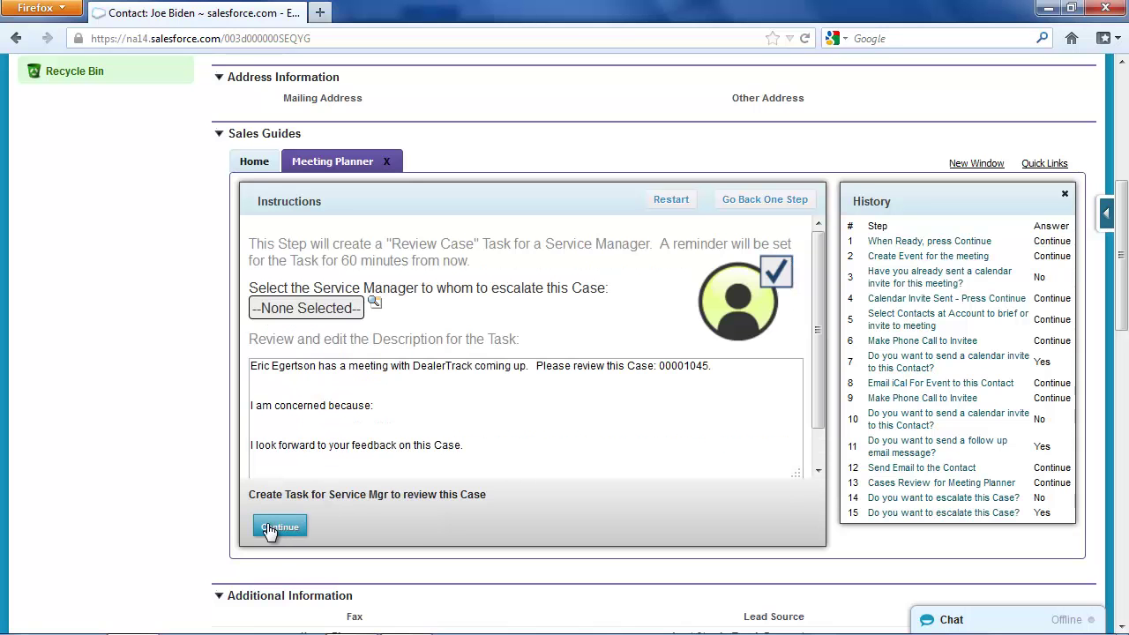
click(375, 304)
click(758, 256)
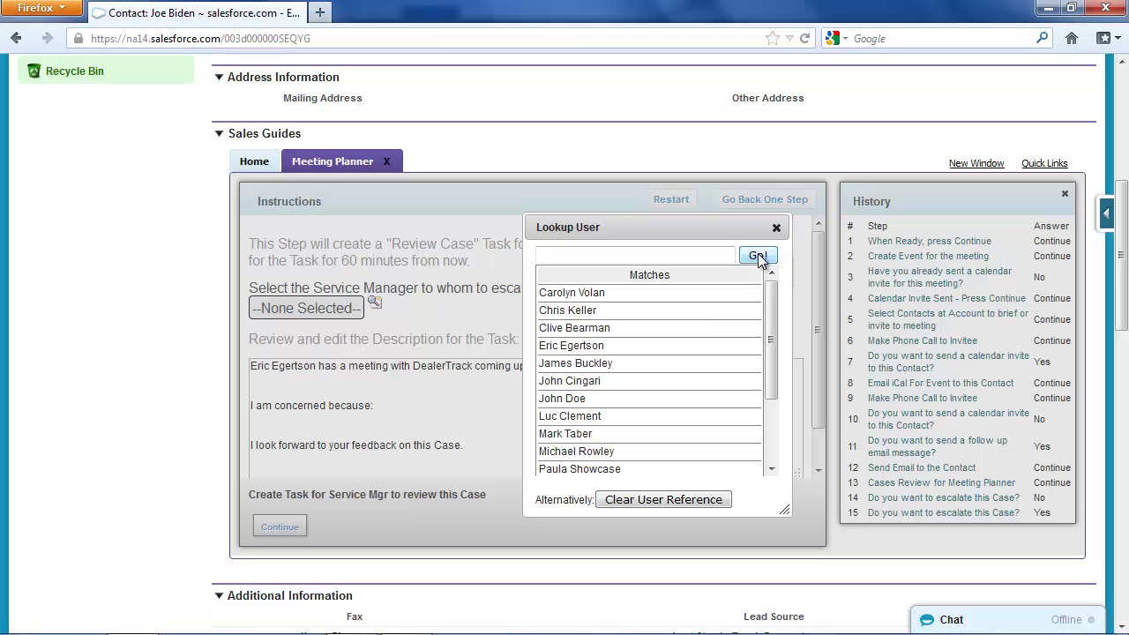
click(620, 418)
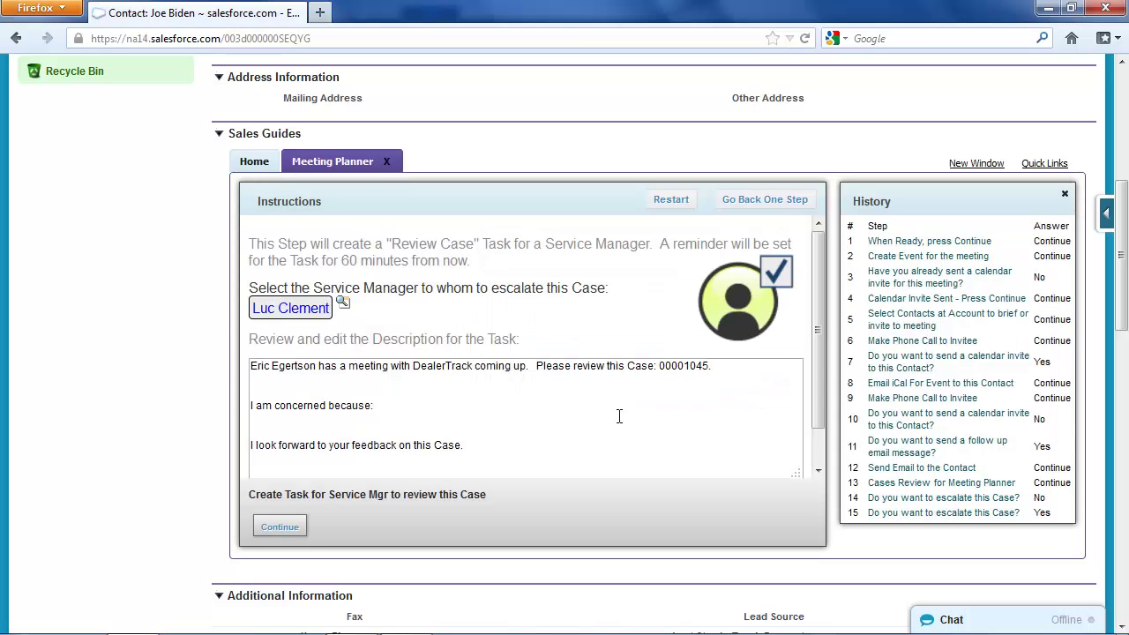
State in the task description that the contact seemed to be very upset and the case is not marked Resolved, and create the task.
click(460, 410)
text(Rich seemed to be very )
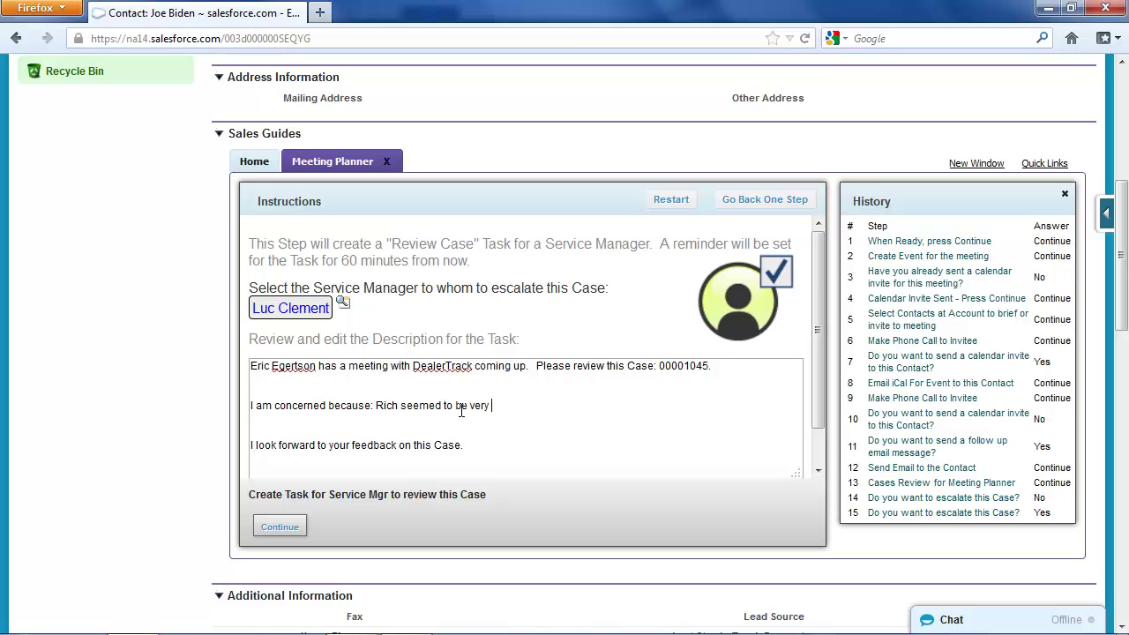
text(upset and the case is not marked RE)
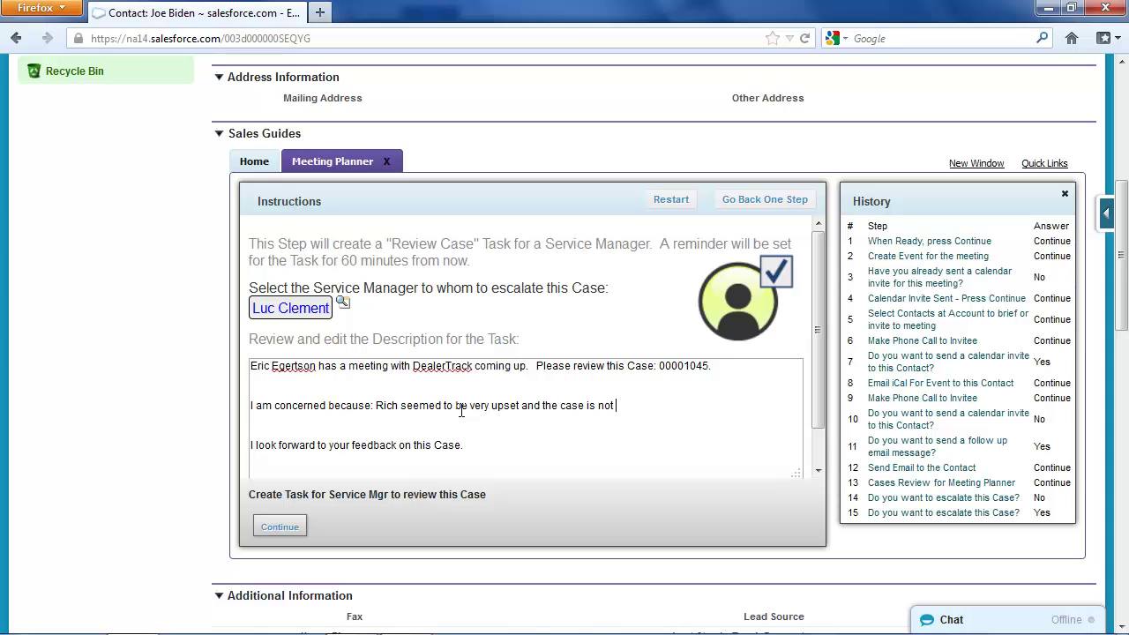
key(BackSpace)
text(esolved)
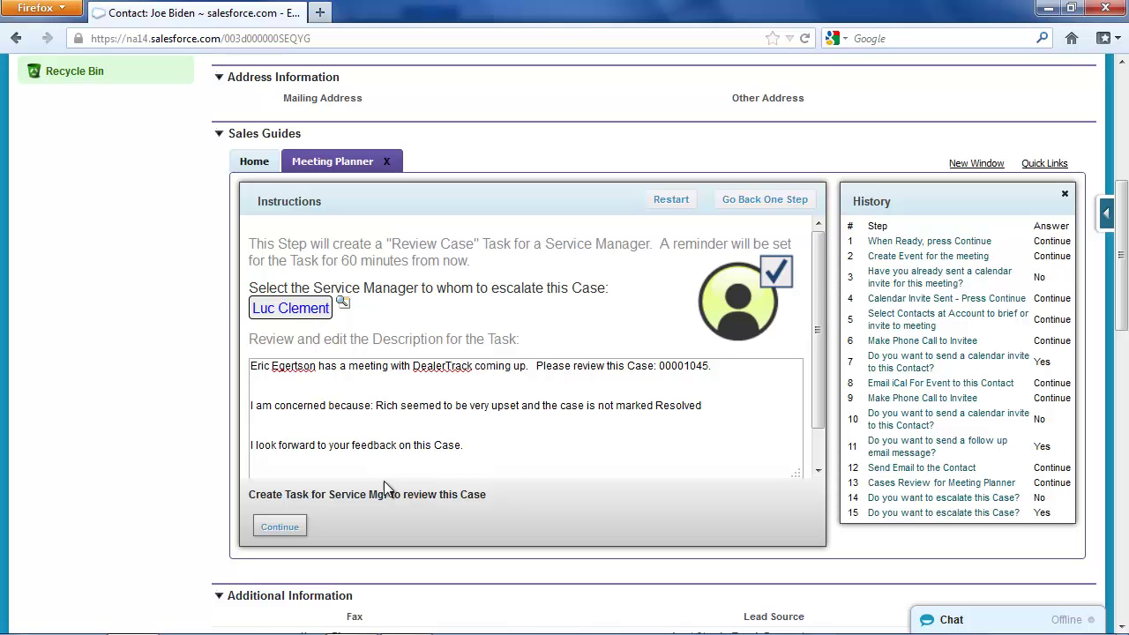
click(287, 527)
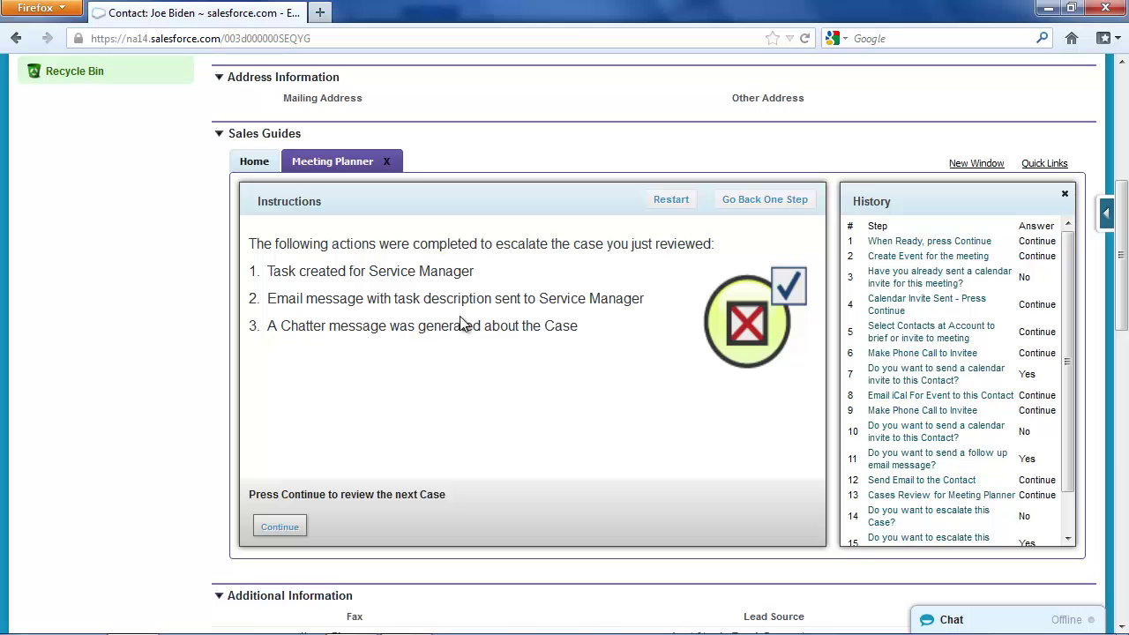
Decline to escalate the resolved Question case about additional advertising and choose to escalate the On Hold Problem case.
click(279, 528)
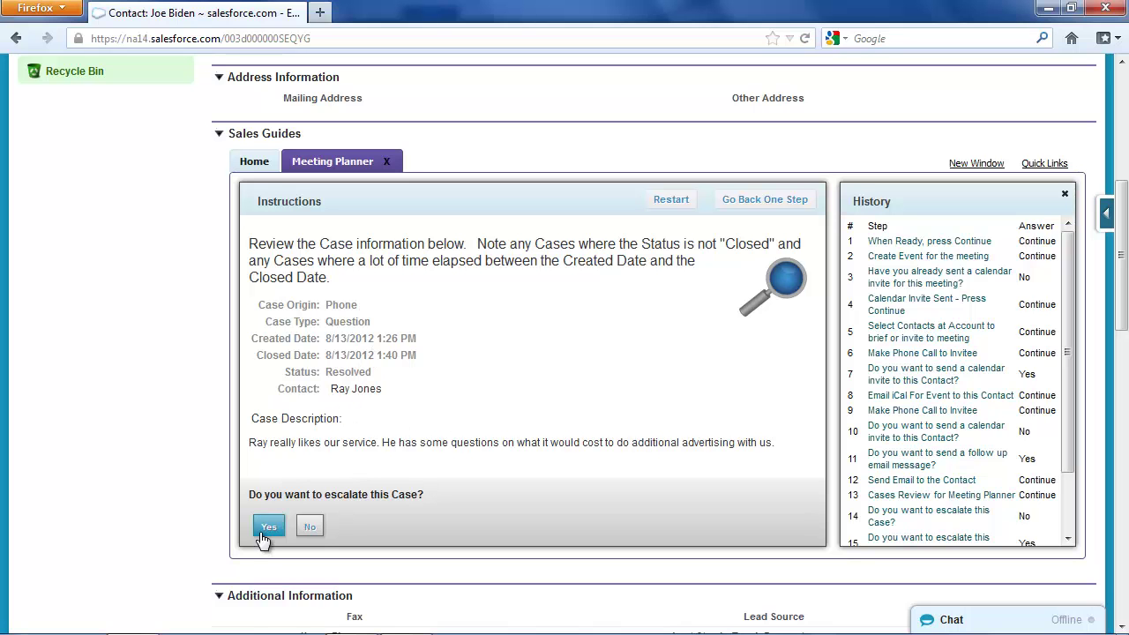
click(311, 527)
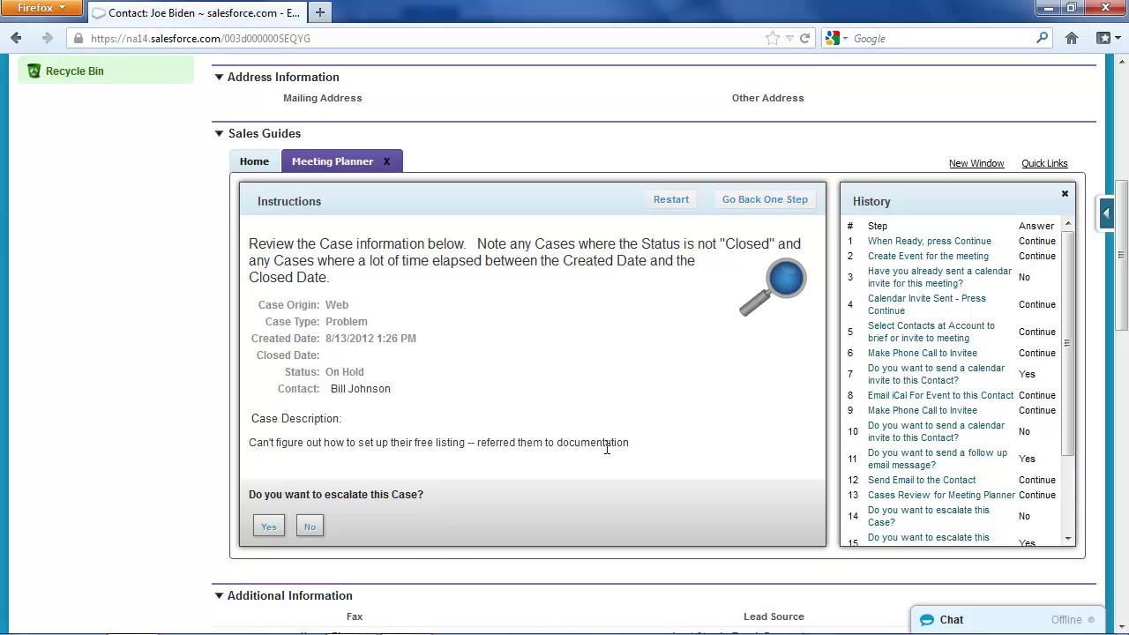
click(268, 526)
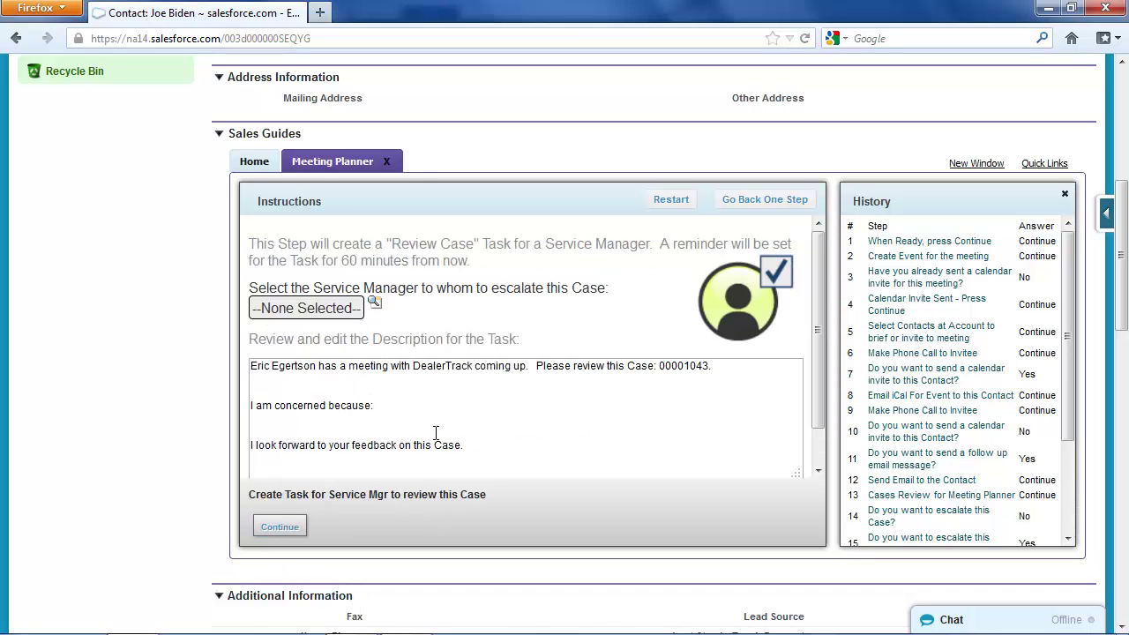
Create the On Hold case's review task for a service manager with the concern "Case not marked Resolved" and finish the case review.
click(483, 403)
text(Case not marked Resolved)
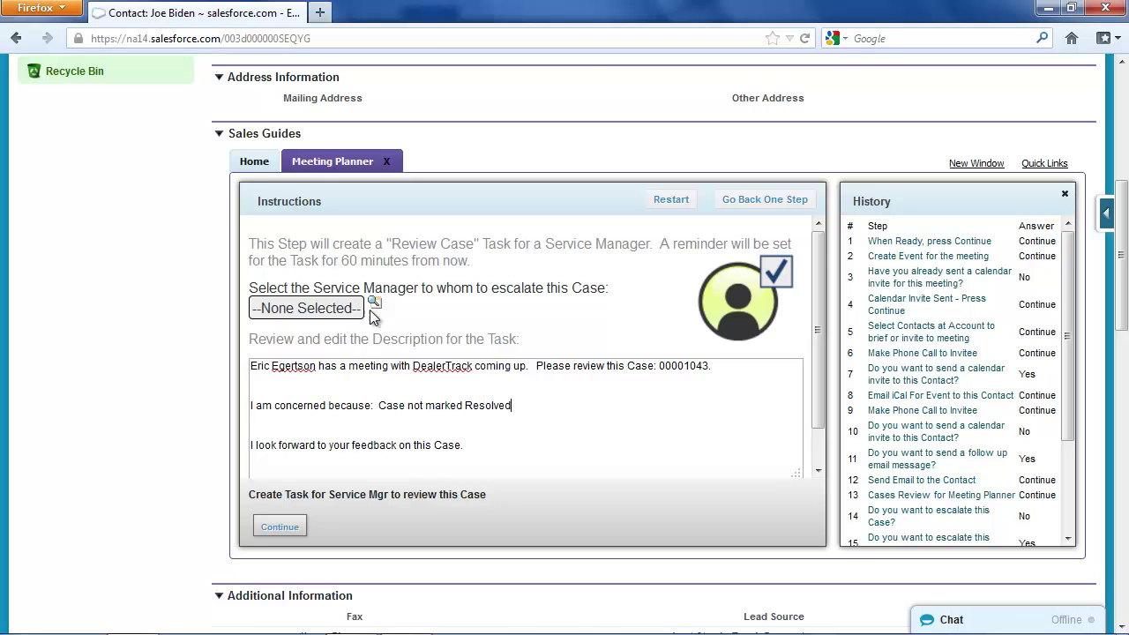
click(375, 304)
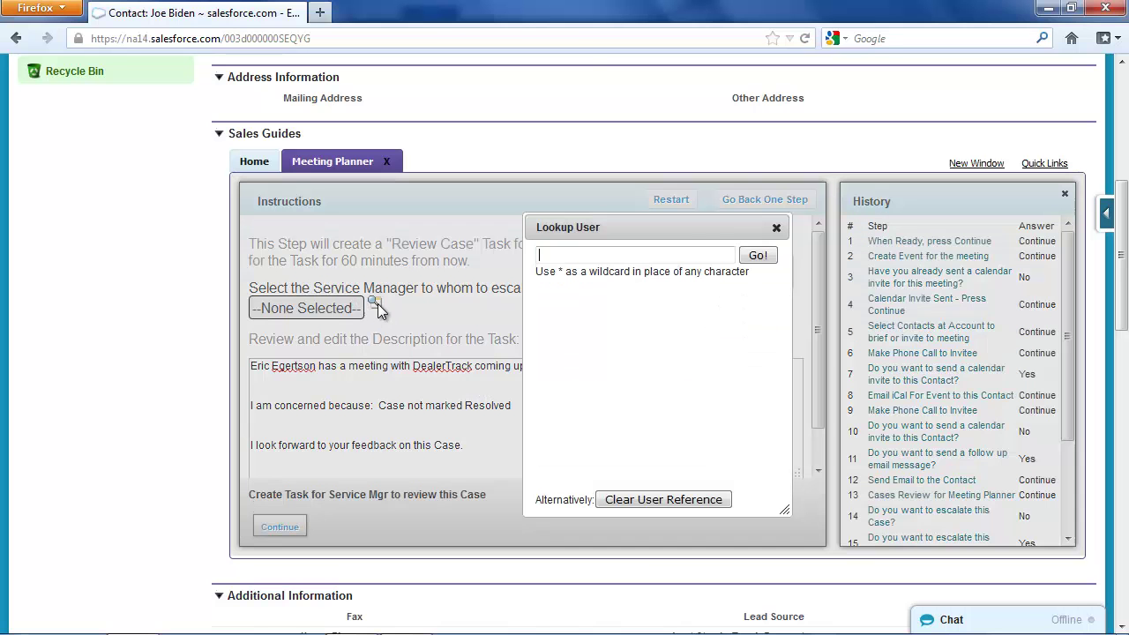
click(757, 256)
click(667, 381)
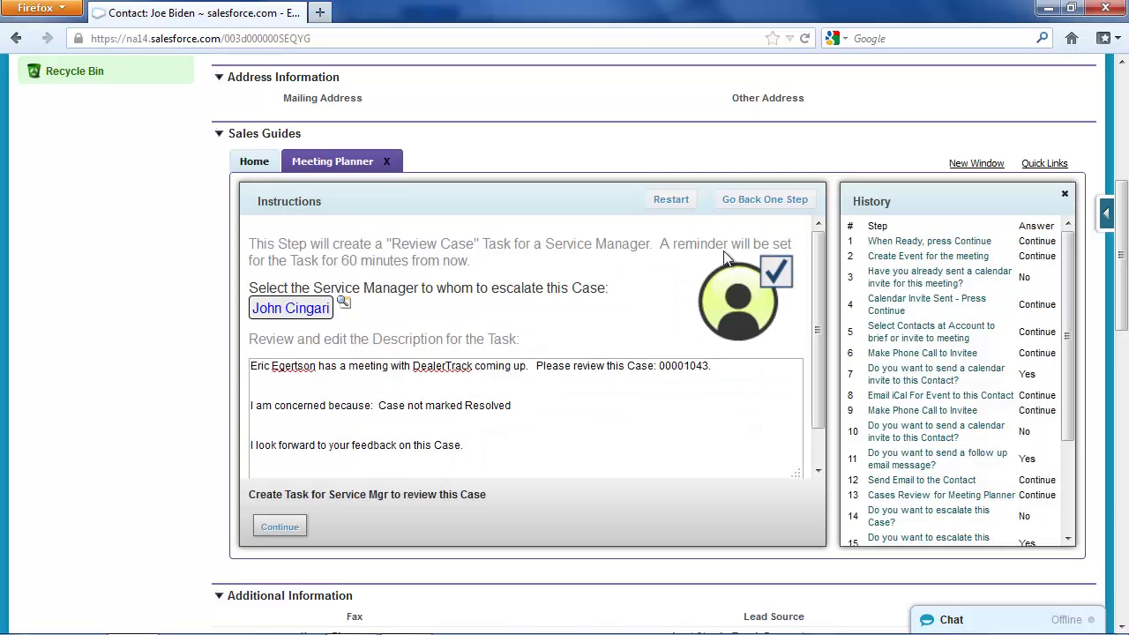
click(285, 526)
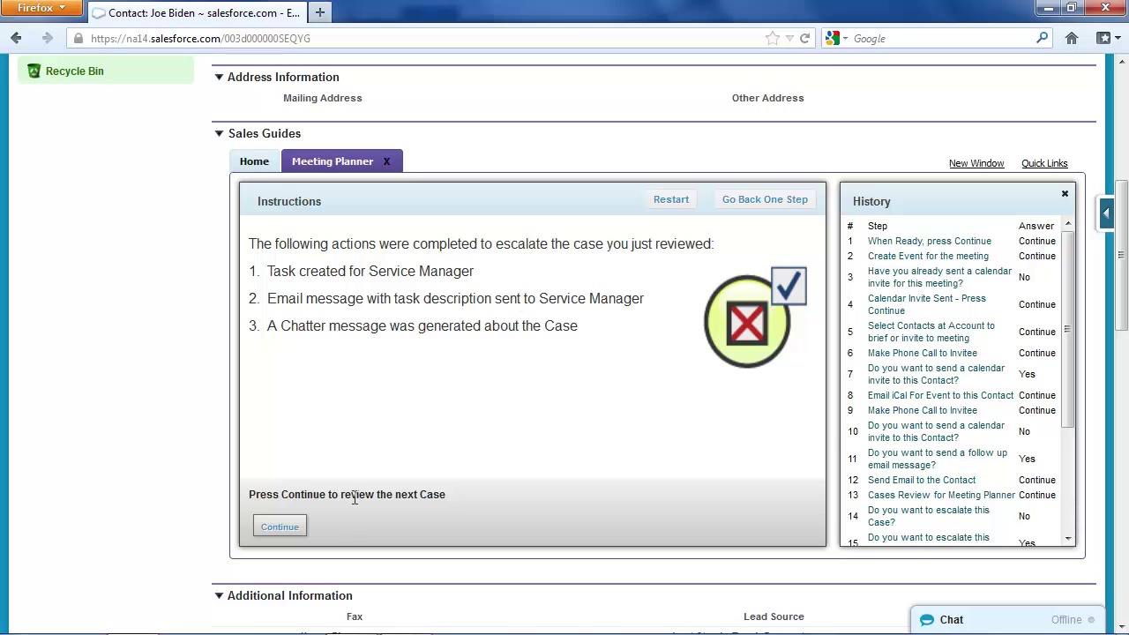
click(282, 528)
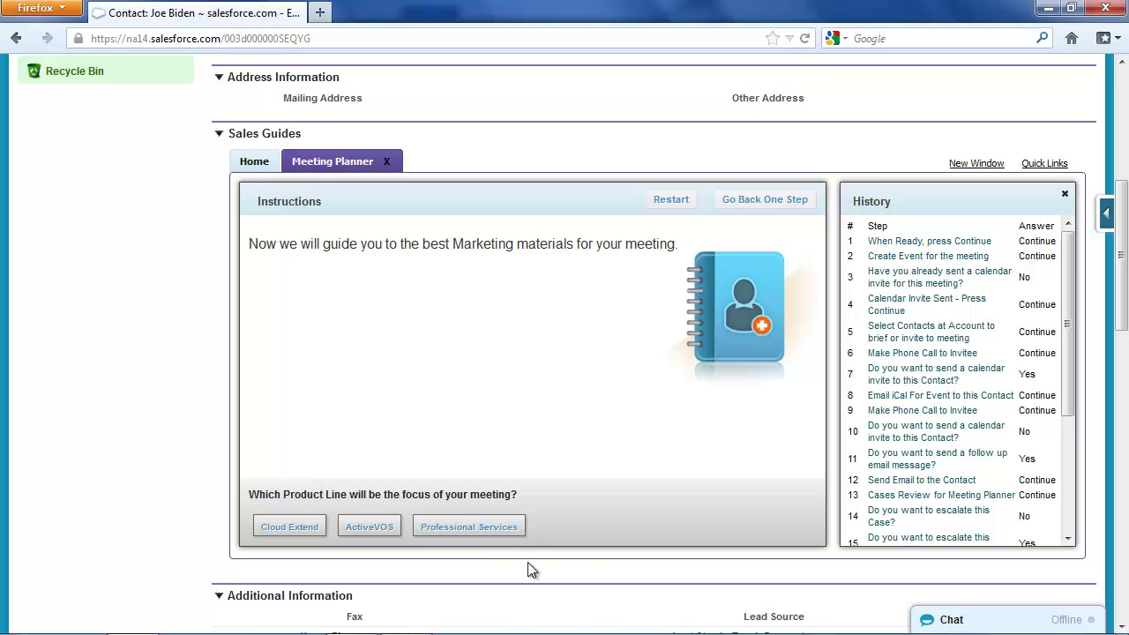
click(474, 527)
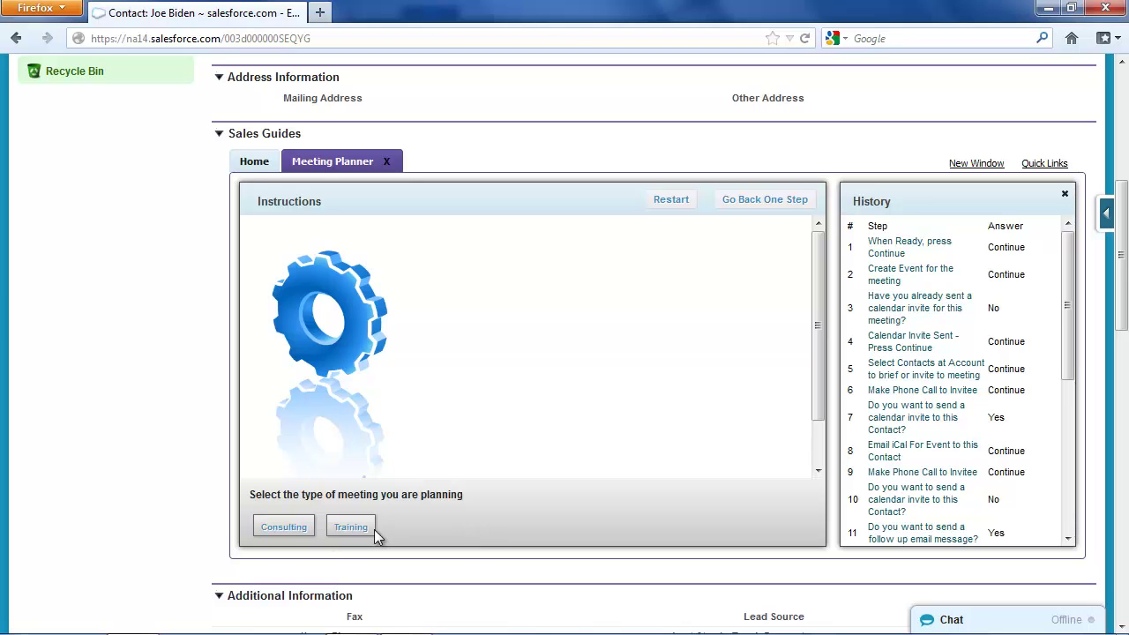
click(300, 532)
click(341, 529)
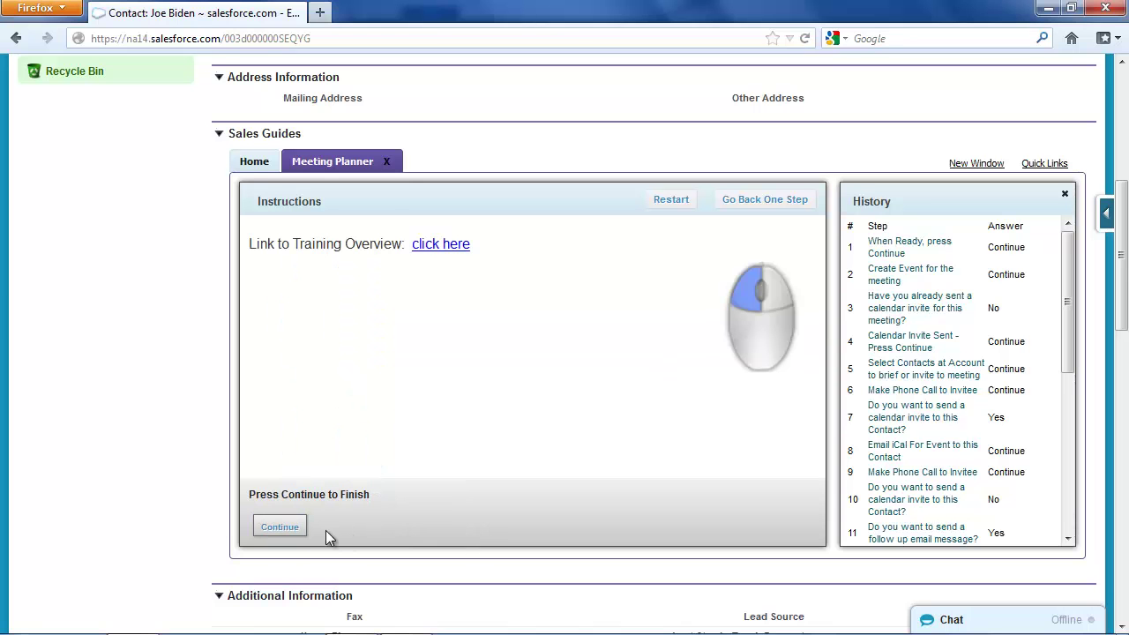
click(772, 202)
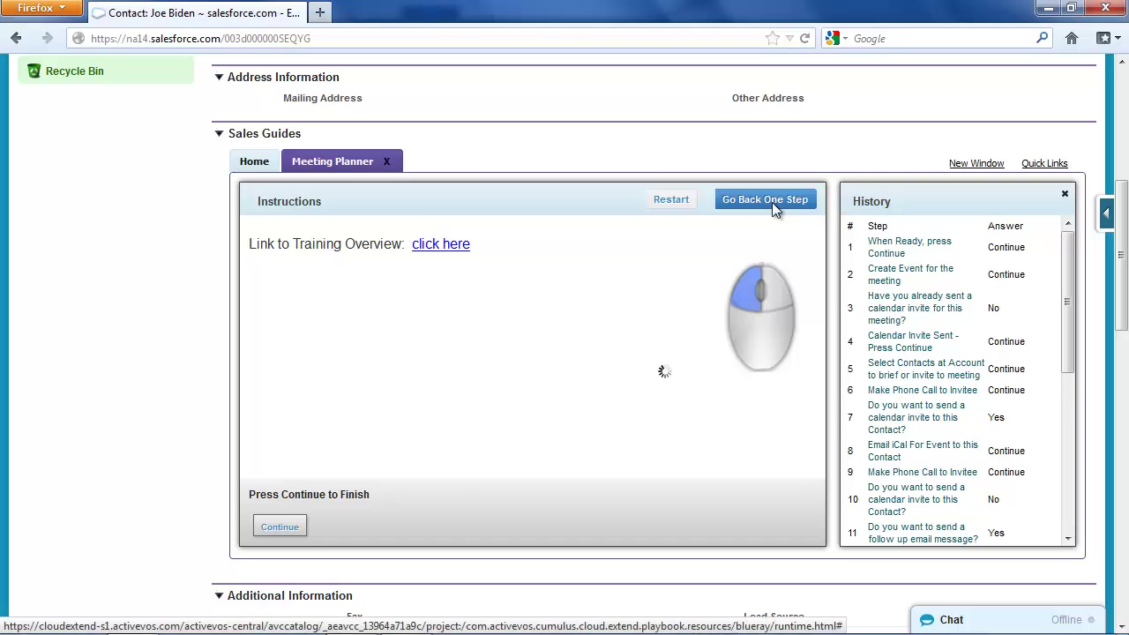
click(772, 203)
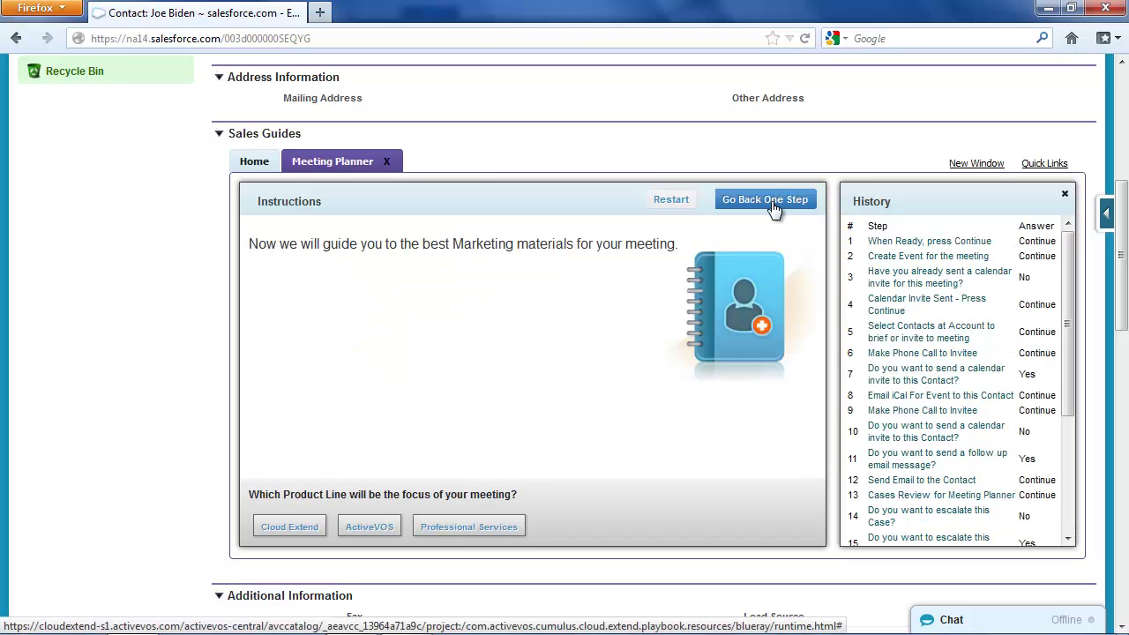
Choose Cloud Extend as the product line and Introduction as the meeting type, and open the linked intro videos.
click(277, 527)
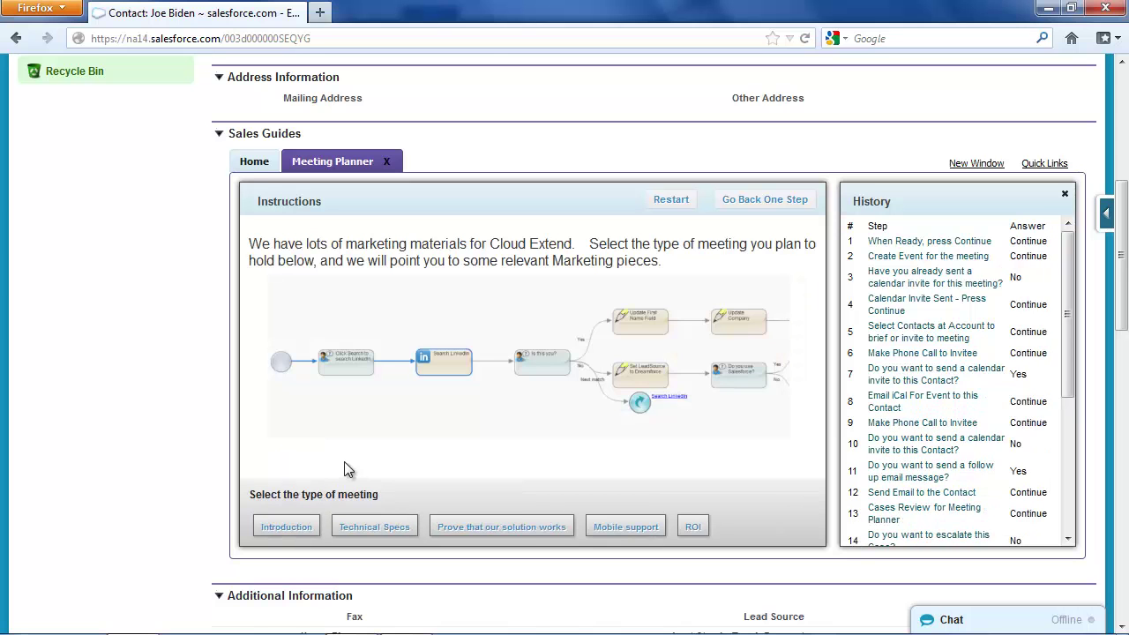
click(294, 528)
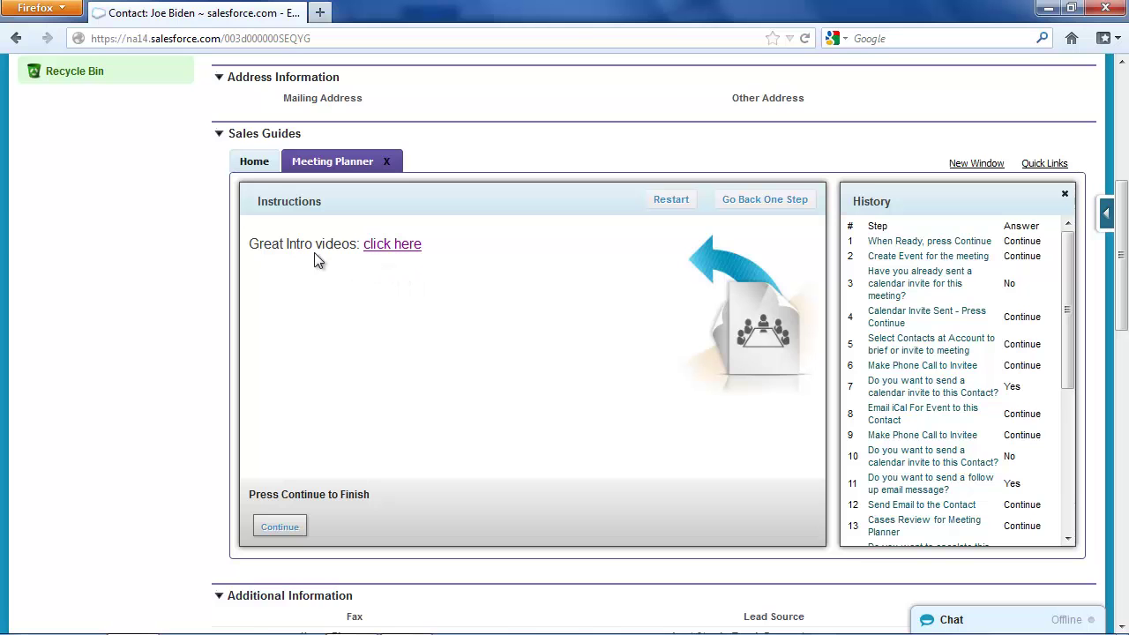
click(398, 249)
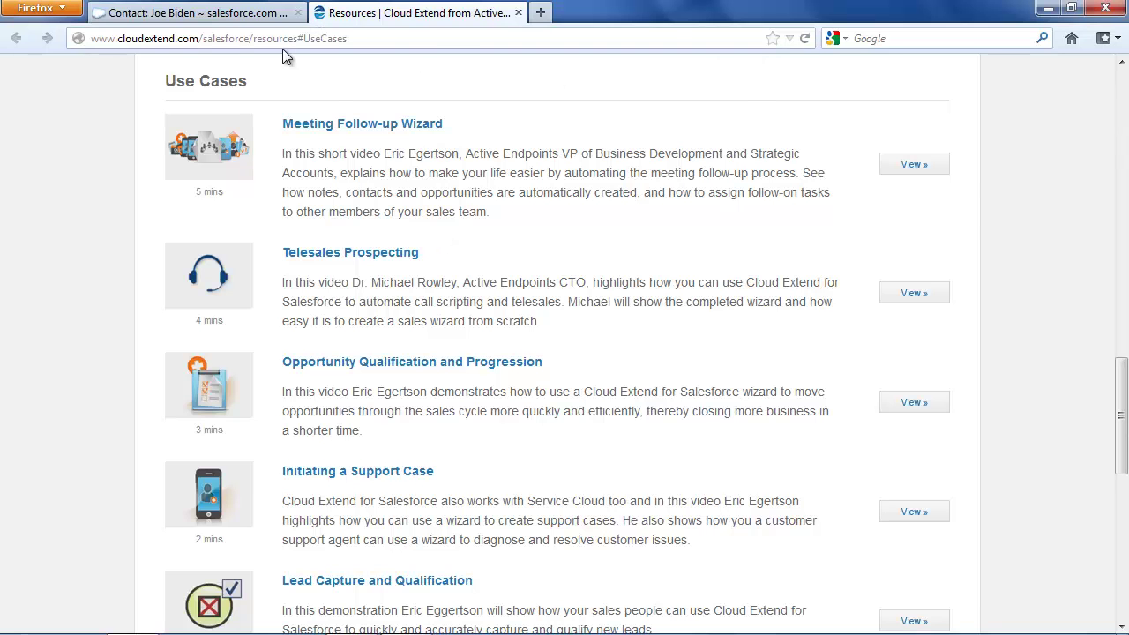
Return to the Salesforce contact page and show the Sales Guides home list.
click(208, 16)
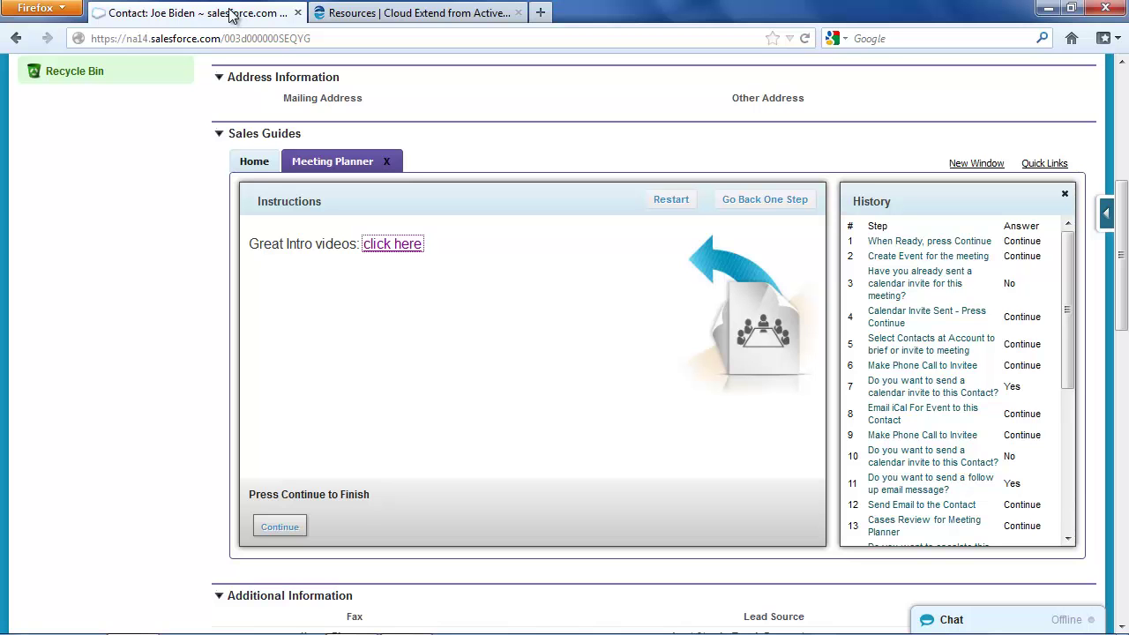
click(259, 166)
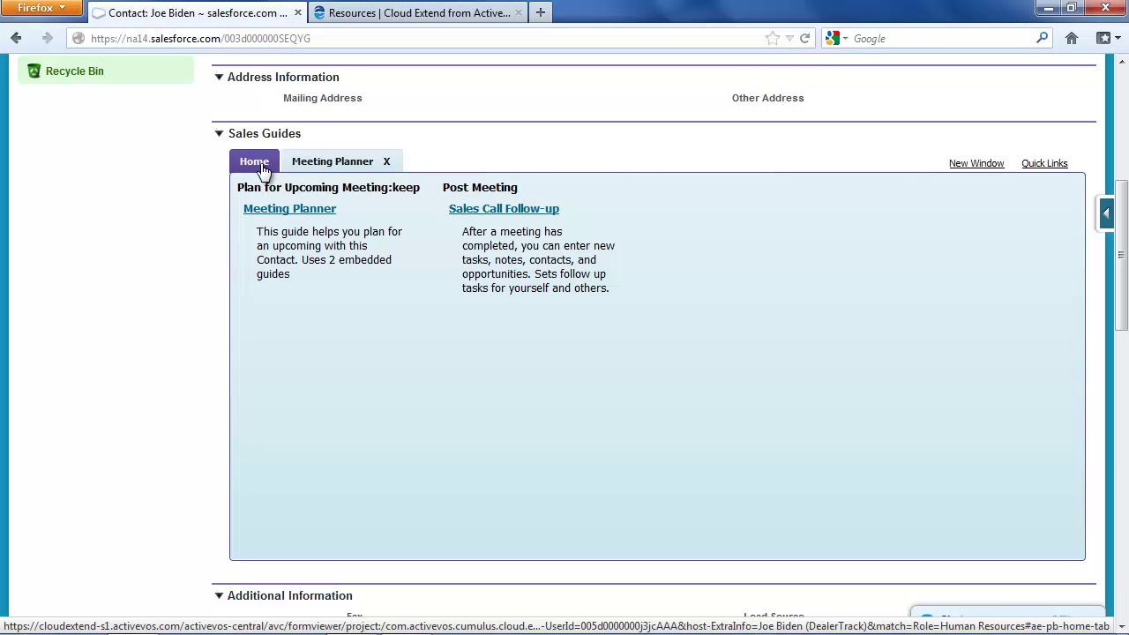